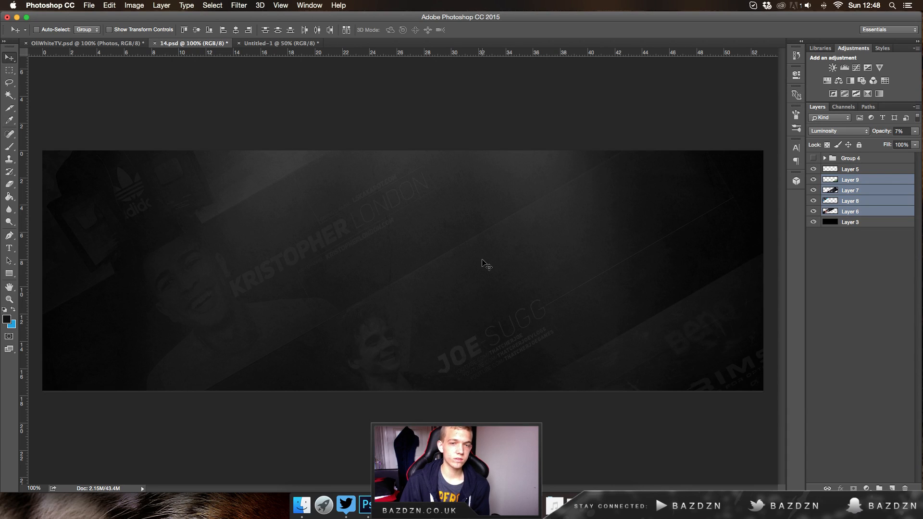
Examine the diamond photo pattern in OliWhiteTV.psd with its Group 4 overlay hidden, and compare it with 14.psd.
{"action": "left_click", "coordinate": [86, 43]}
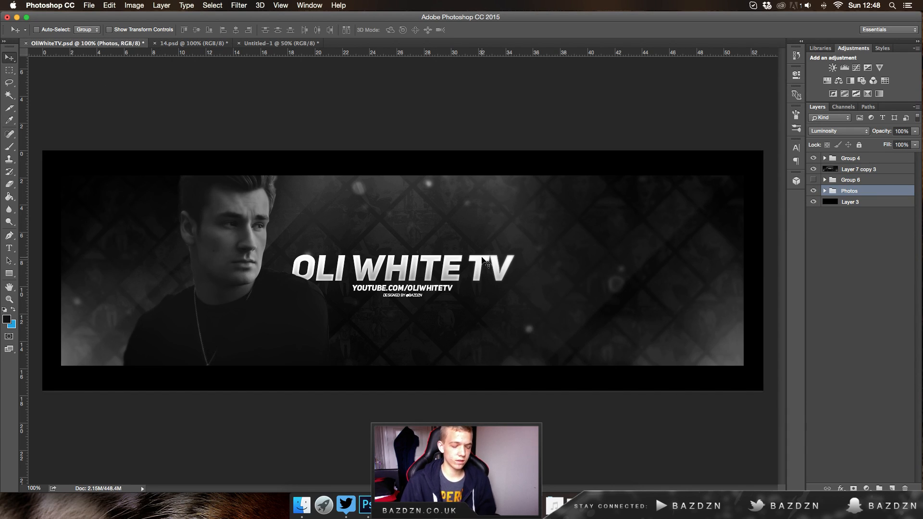
{"action": "left_click", "coordinate": [814, 158]}
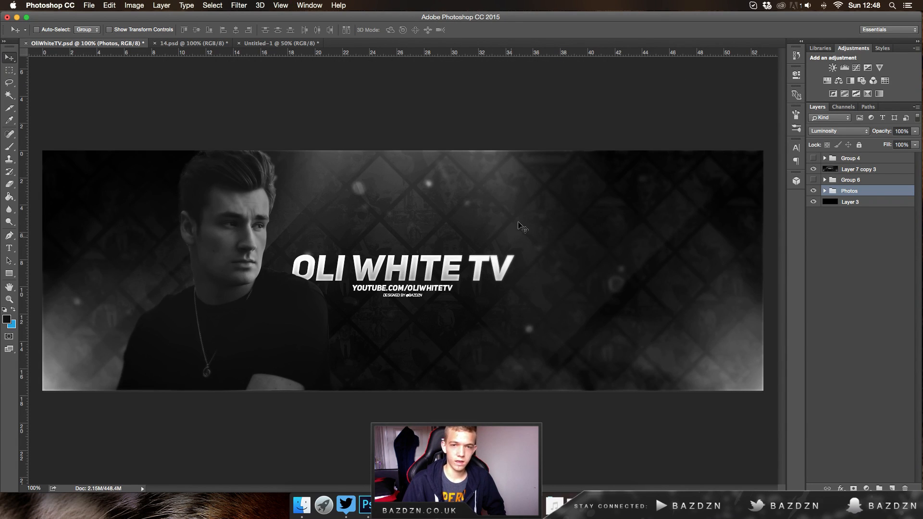
{"action": "key", "text": "super+equal"}
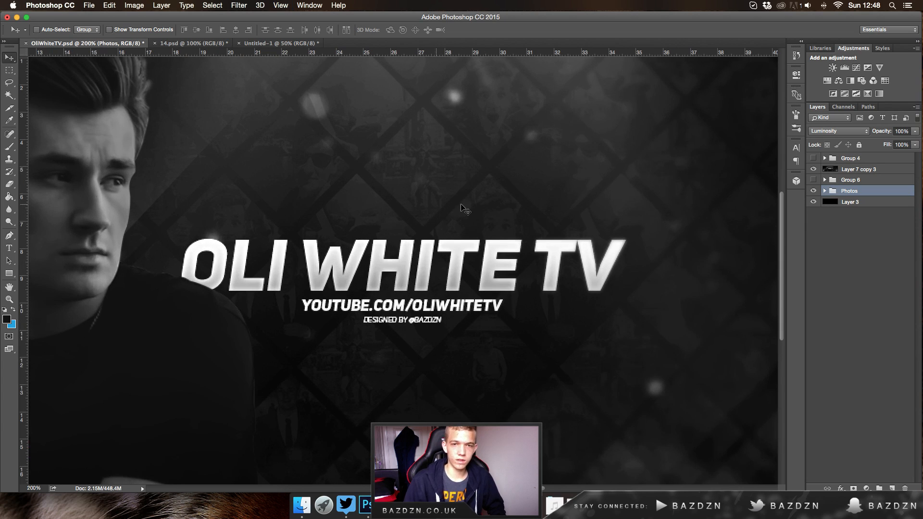
{"action": "key", "text": "super+minus"}
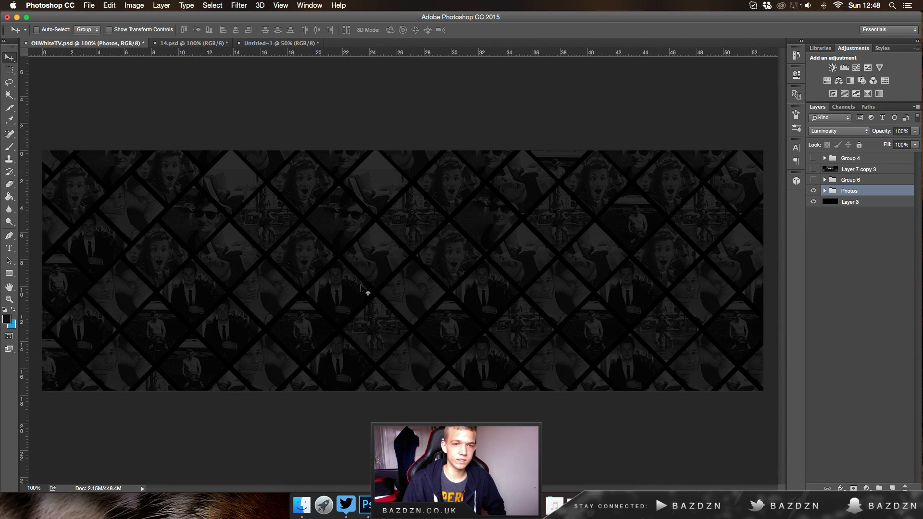
{"action": "left_click", "coordinate": [190, 45]}
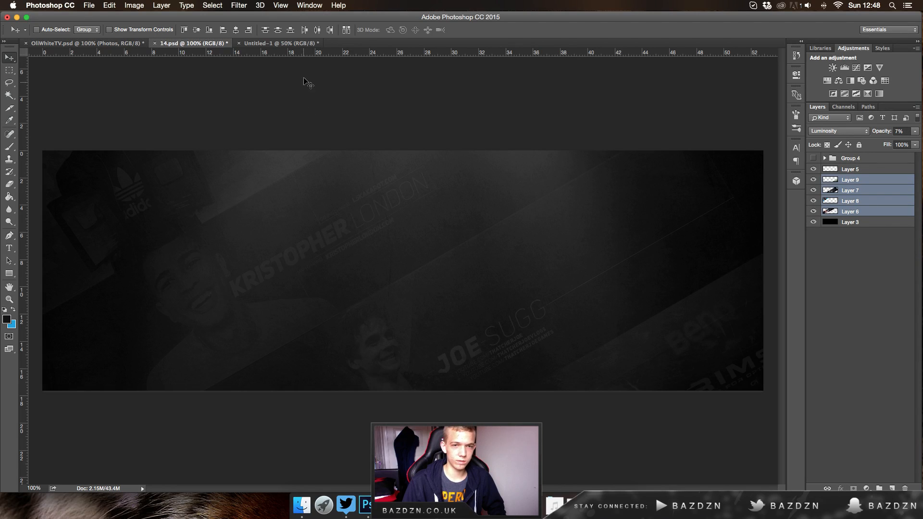
In the Untitled-1 document, hide the four banner image layers so only the dark background shows.
{"action": "left_click", "coordinate": [276, 45]}
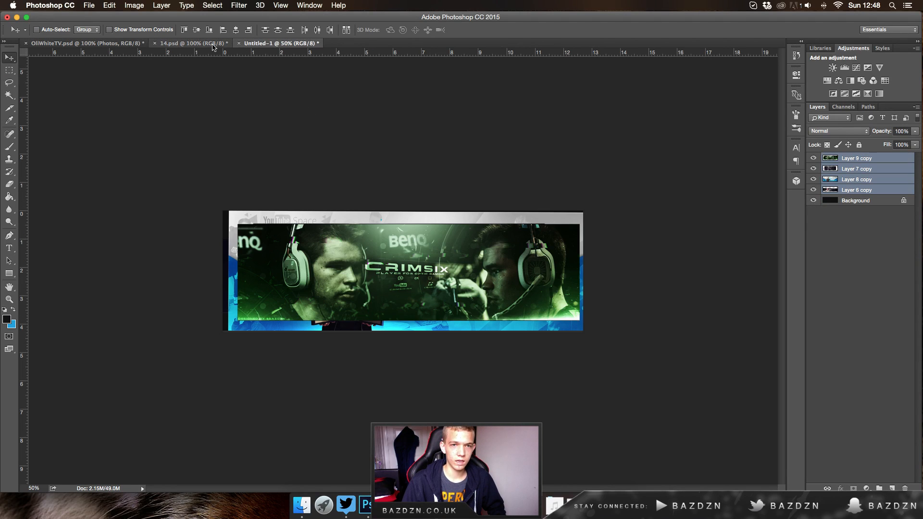
{"action": "left_click_drag", "start_coordinate": [820, 191], "coordinate": [815, 161]}
{"action": "key", "text": "super+plus"}
{"action": "key", "text": "super+plus"}
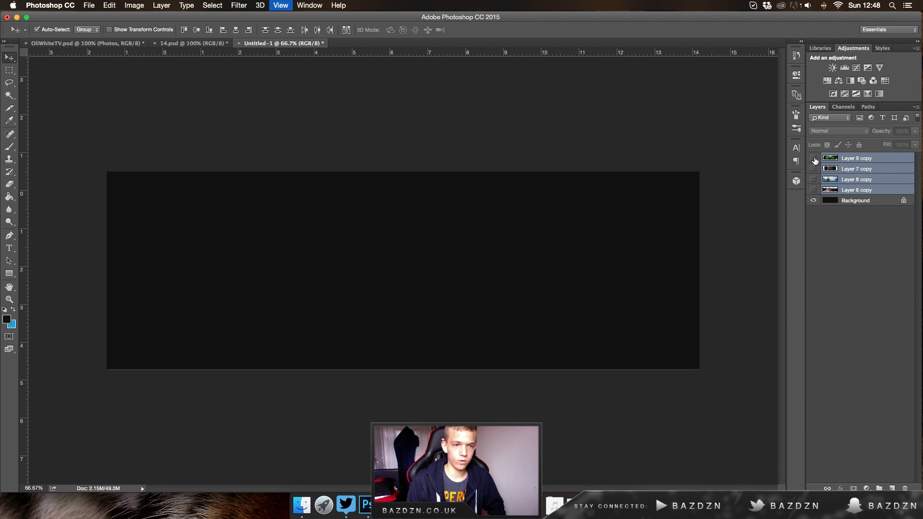
Set the foreground colour to white.
{"action": "key", "text": "p"}
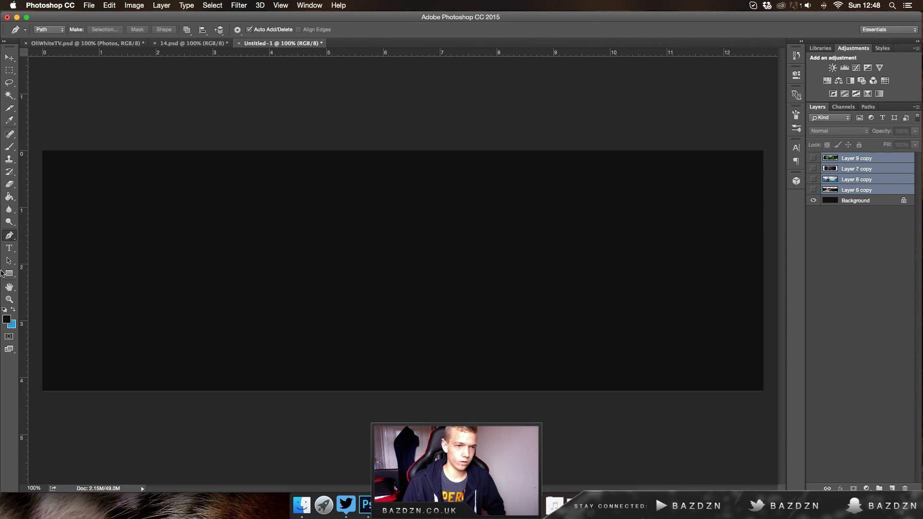
{"action": "left_click", "coordinate": [12, 311]}
{"action": "left_click", "coordinate": [6, 322]}
{"action": "left_click_drag", "start_coordinate": [676, 227], "coordinate": [625, 162]}
{"action": "key", "text": "Return"}
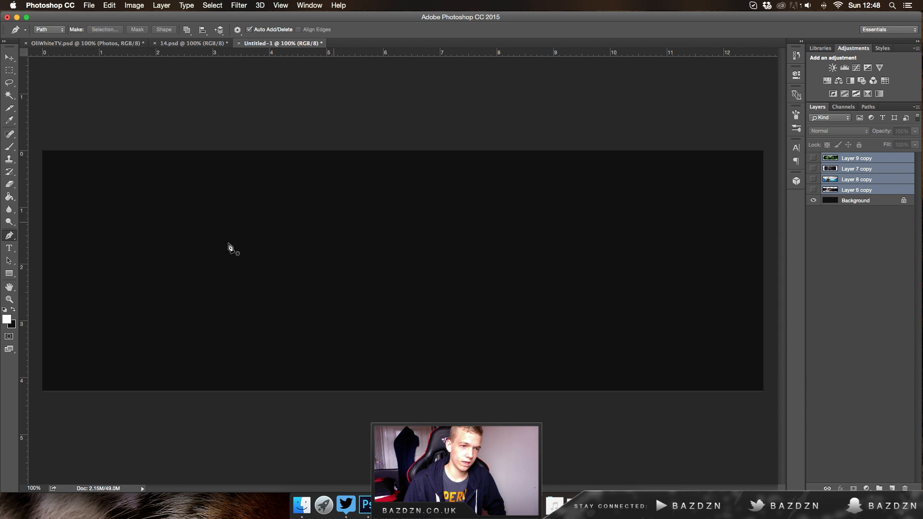
{"action": "left_click", "coordinate": [9, 273]}
{"action": "left_click", "coordinate": [13, 278]}
{"action": "left_click", "coordinate": [204, 223]}
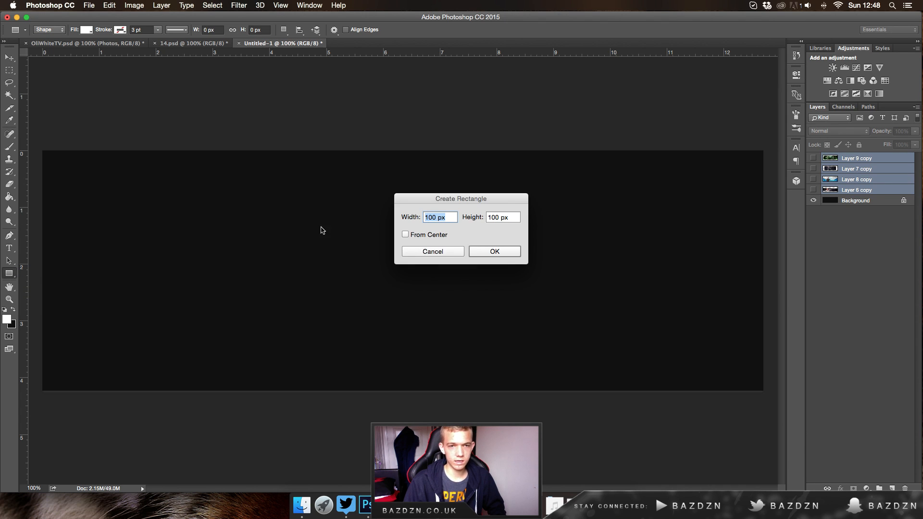
{"action": "left_click", "coordinate": [433, 252]}
{"action": "left_click", "coordinate": [9, 235]}
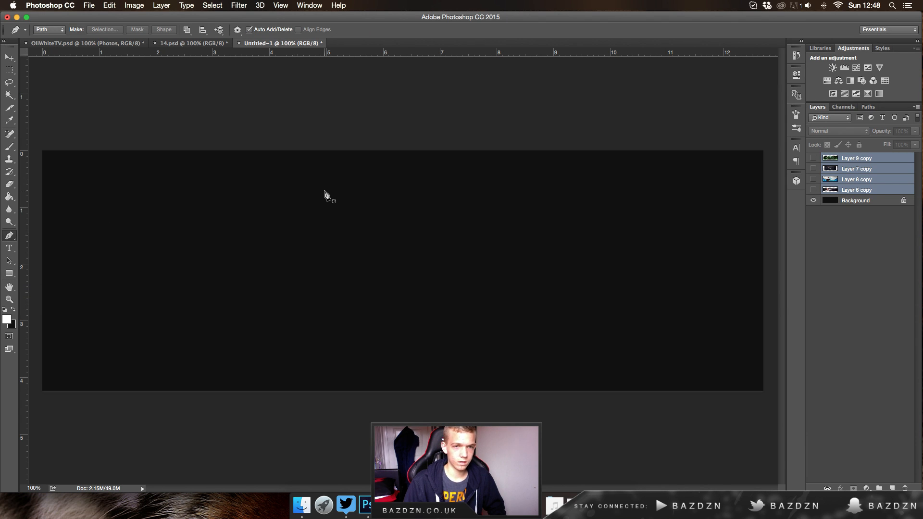
{"action": "left_click", "coordinate": [319, 197]}
{"action": "key", "text": "super+z"}
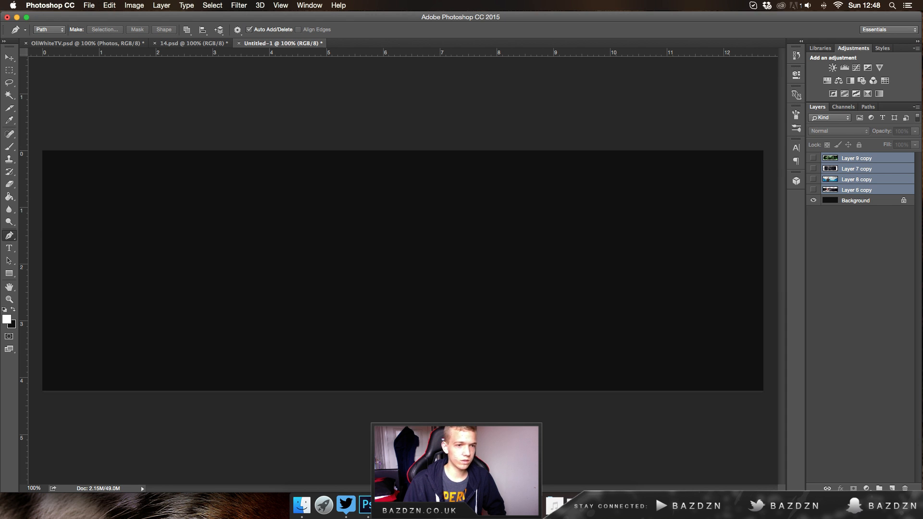
Draw a white square about 146 px wide with the Rectangle tool, directly above the Background layer.
{"action": "left_click", "coordinate": [9, 274]}
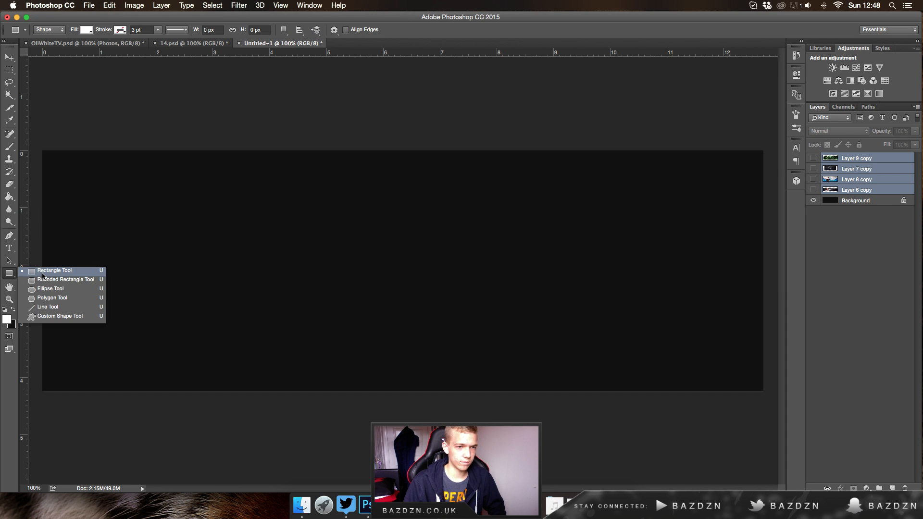
{"action": "left_click", "coordinate": [42, 275]}
{"action": "left_click", "coordinate": [879, 202]}
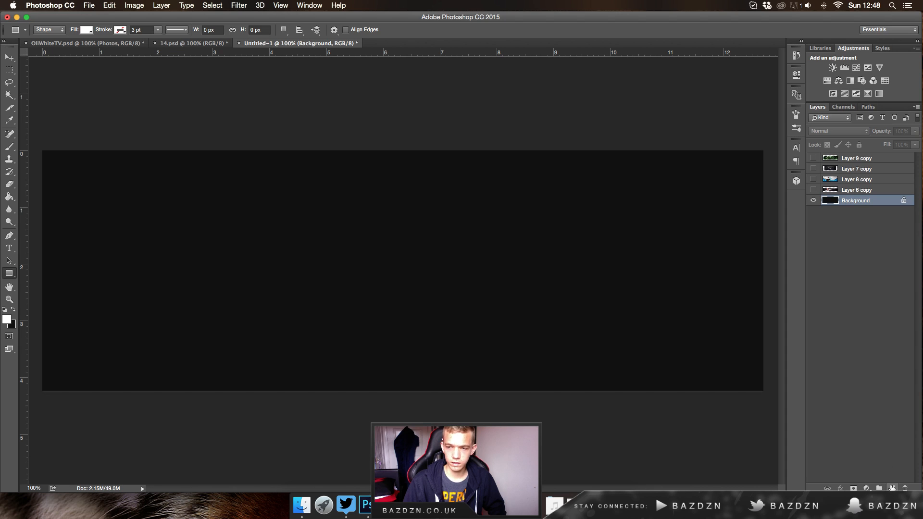
{"action": "left_click_drag", "start_coordinate": [308, 195], "coordinate": [423, 266]}
Rotate the white square 45 degrees into a diamond.
{"action": "key", "text": "super+t"}
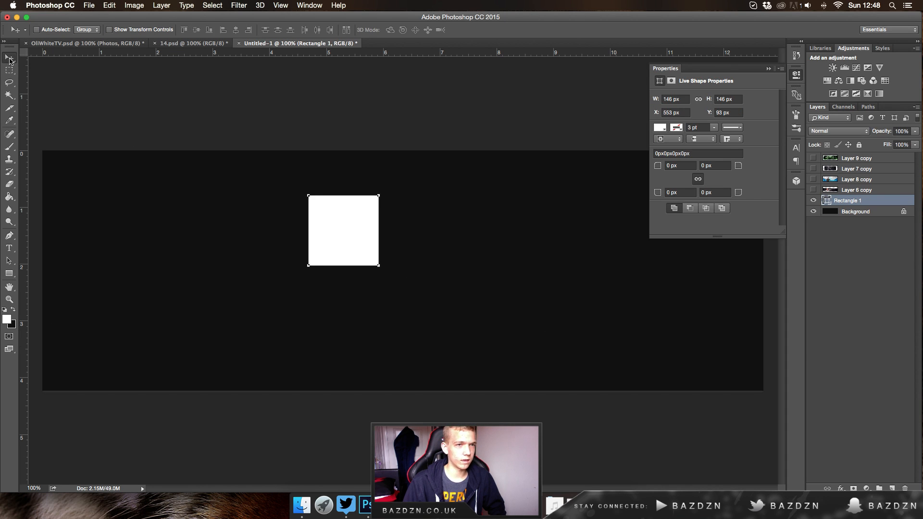
{"action": "left_click_drag", "start_coordinate": [412, 192], "coordinate": [421, 242]}
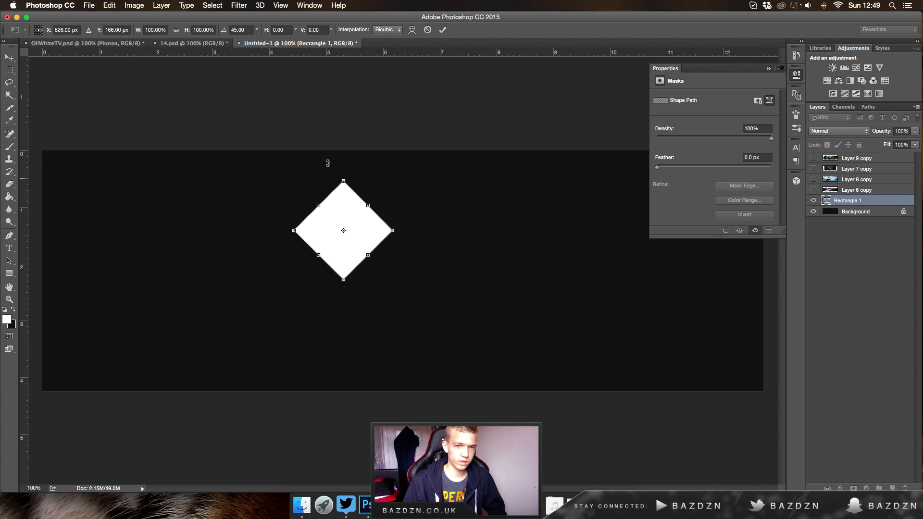
{"action": "key", "text": "Return"}
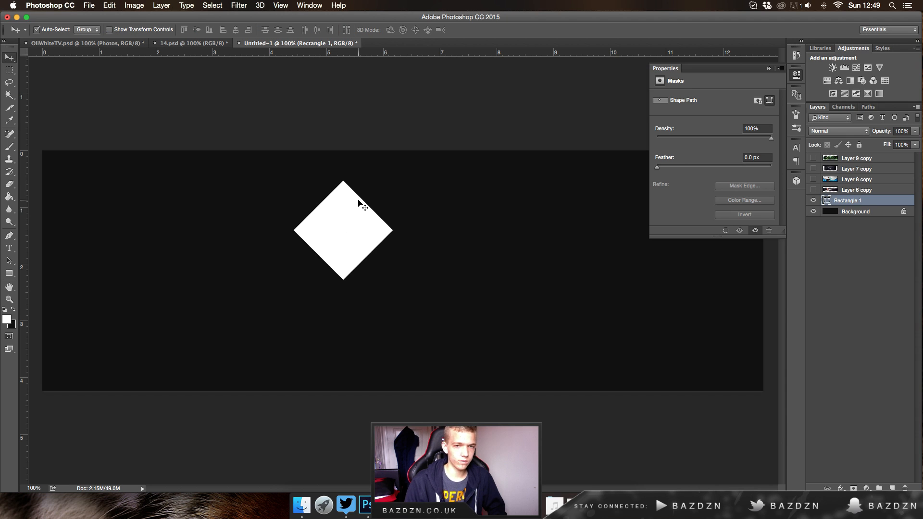
Enlarge the diamond to about twice its size and place it in the left half of the canvas.
{"action": "key", "text": "super+minus"}
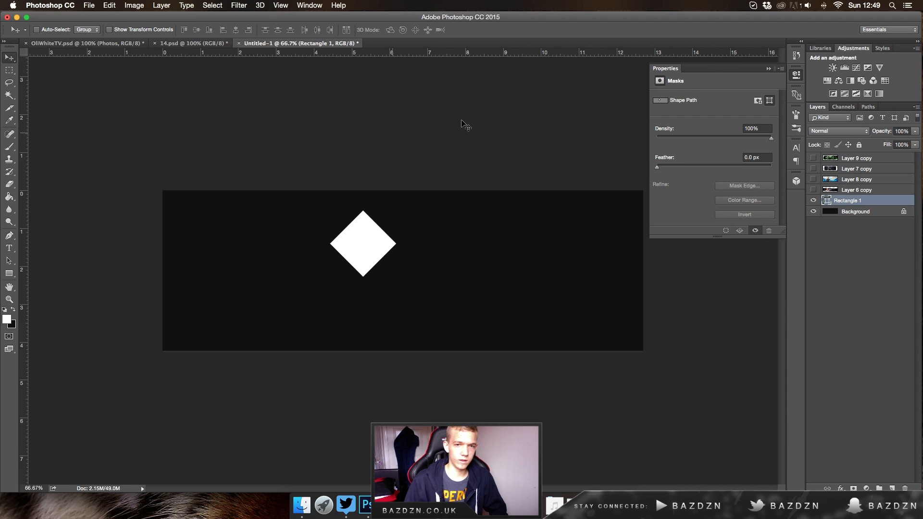
{"action": "left_click", "coordinate": [769, 68]}
{"action": "key", "text": "super+t"}
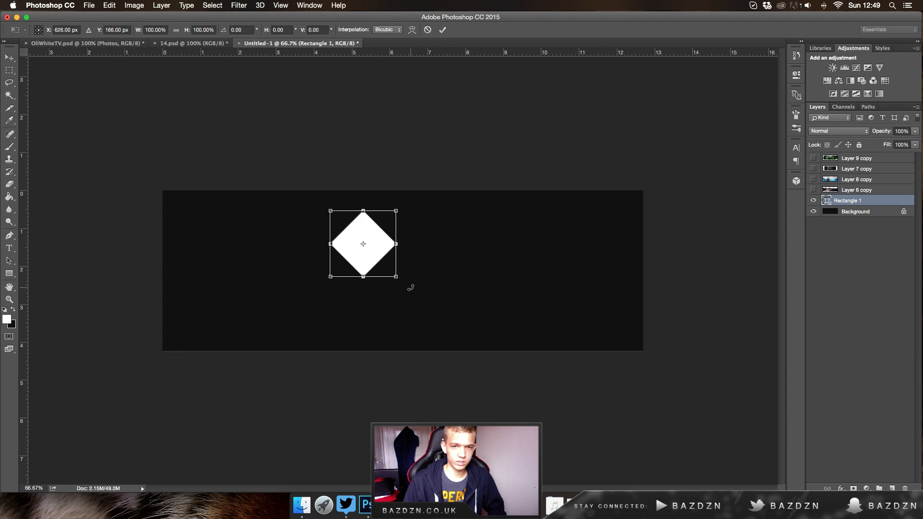
{"action": "left_click_drag", "start_coordinate": [395, 278], "coordinate": [328, 293]}
{"action": "key", "text": "Return"}
Place Layer 8 copy directly above Rectangle 1, make it visible and position its portrait over the diamond.
{"action": "left_click", "coordinate": [813, 191]}
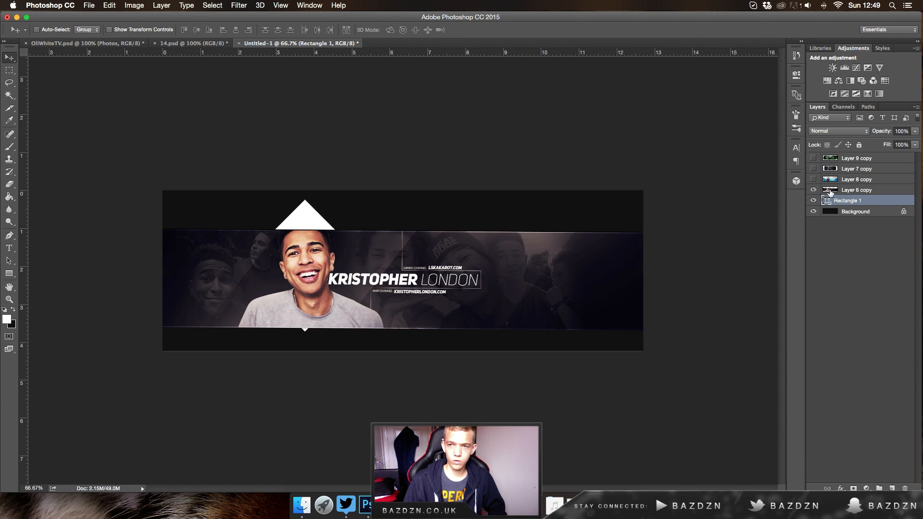
{"action": "left_click", "coordinate": [813, 191]}
{"action": "left_click_drag", "start_coordinate": [847, 180], "coordinate": [835, 196]}
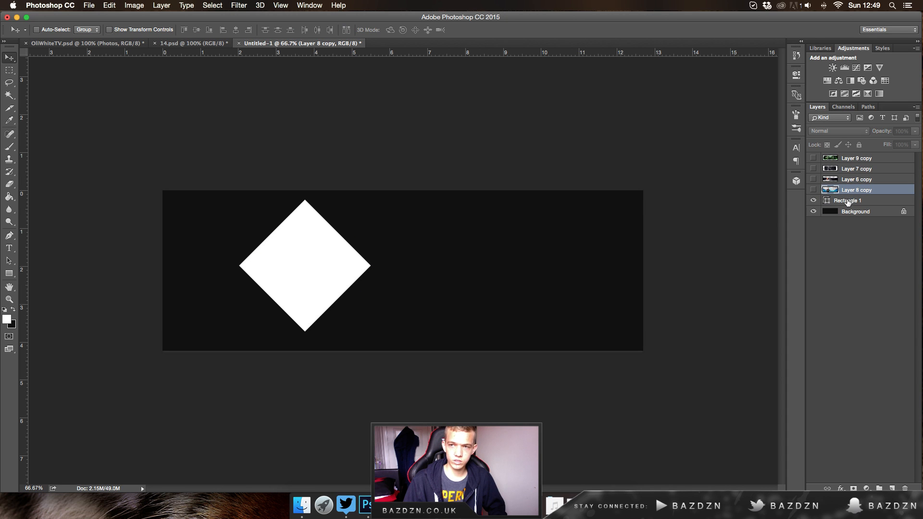
{"action": "left_click", "coordinate": [814, 190]}
{"action": "left_click_drag", "start_coordinate": [343, 222], "coordinate": [311, 212]}
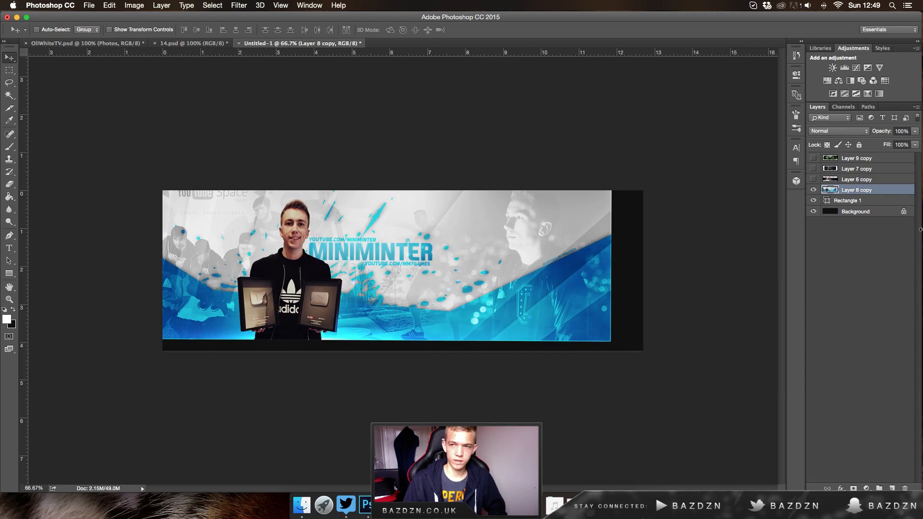
Clip Layer 8 copy to the diamond with a clipping mask and shift the image inside it.
{"action": "left_click", "coordinate": [860, 196], "text": "alt"}
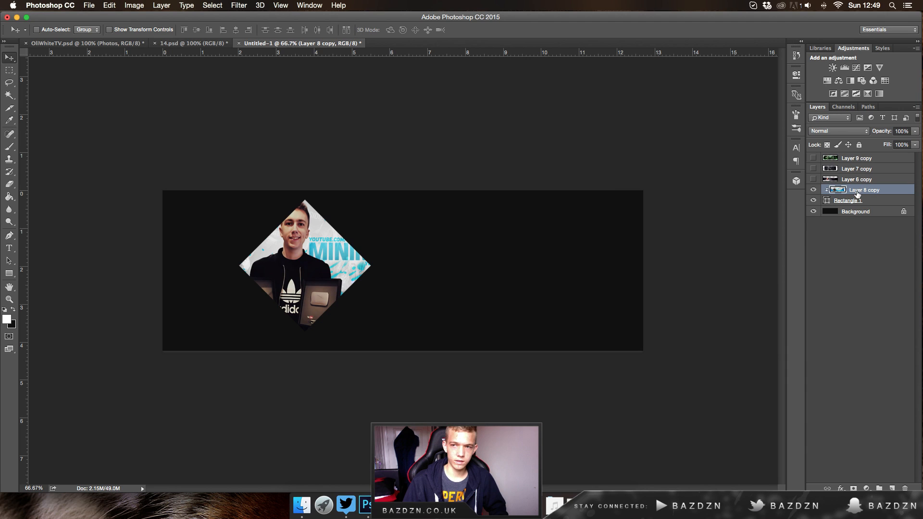
{"action": "left_click", "coordinate": [857, 191], "text": "alt"}
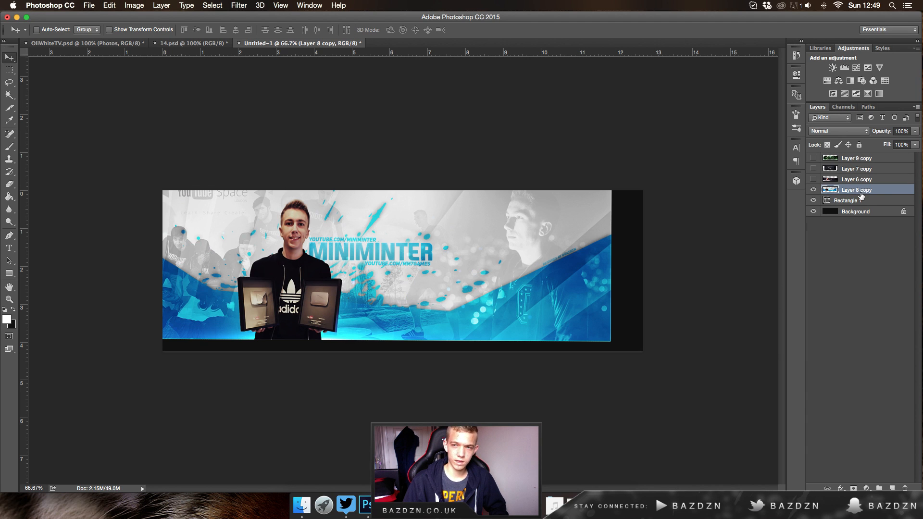
{"action": "right_click", "coordinate": [849, 191]}
{"action": "left_click", "coordinate": [865, 192]}
{"action": "right_click", "coordinate": [863, 191]}
{"action": "left_click", "coordinate": [772, 253]}
{"action": "mouse_move", "coordinate": [327, 278]}
{"action": "left_mouse_down"}
{"action": "mouse_move", "coordinate": [313, 283]}
{"action": "mouse_move", "coordinate": [321, 285]}
{"action": "left_mouse_up"}
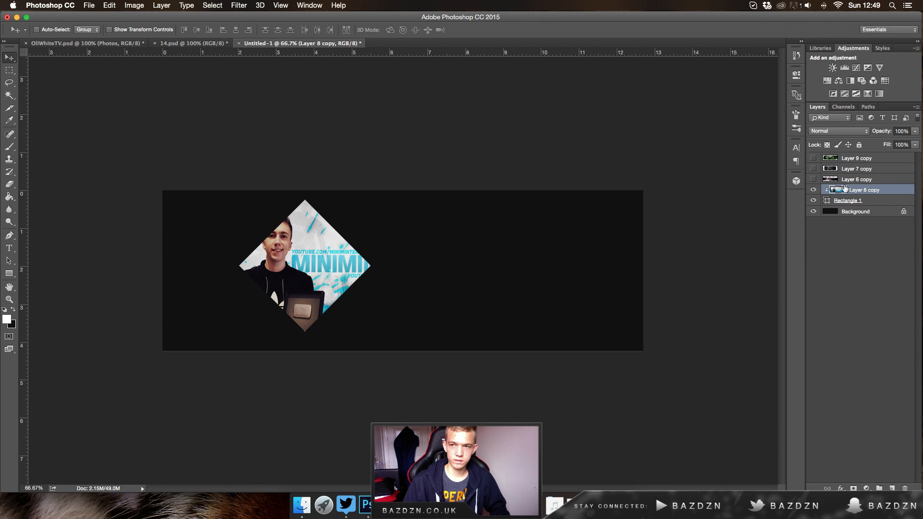
Lower the opacity of the Rectangle 1 layer to 15%, using 14.psd as the reference for the faded look.
{"action": "left_click", "coordinate": [861, 201]}
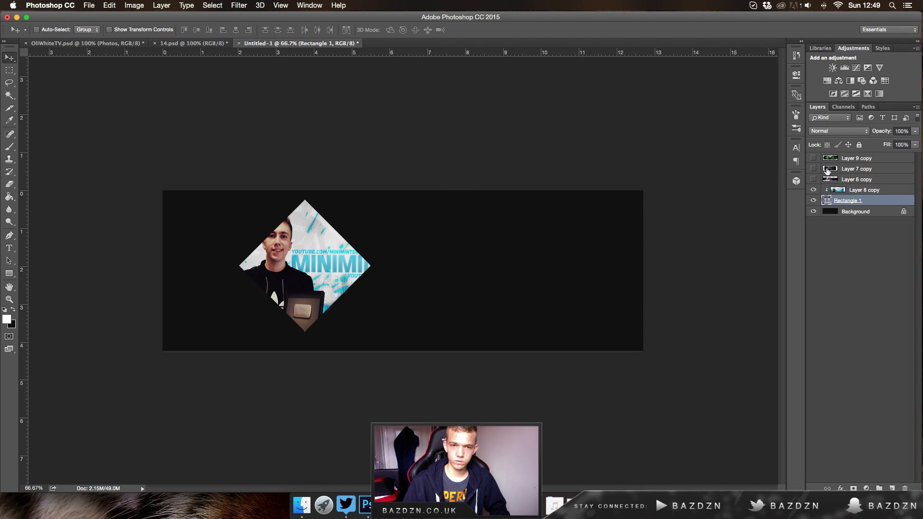
{"action": "left_click", "coordinate": [192, 43]}
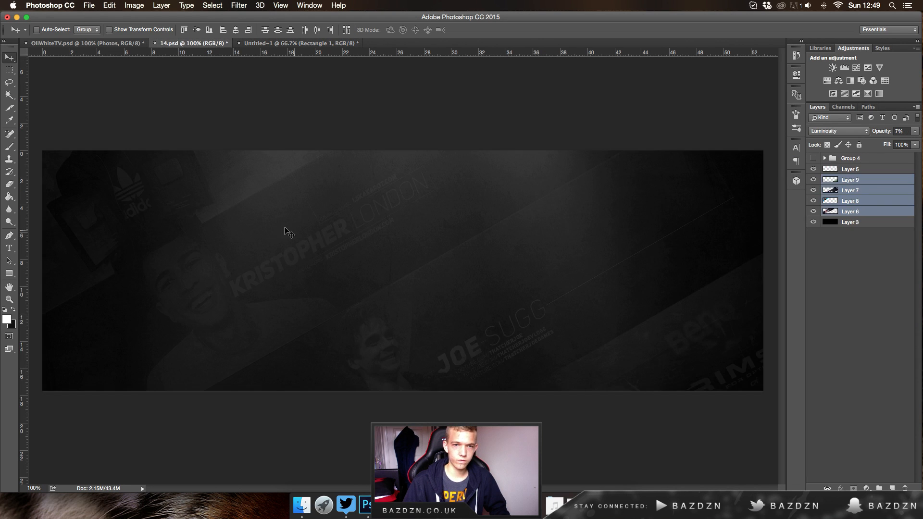
{"action": "left_click", "coordinate": [282, 43]}
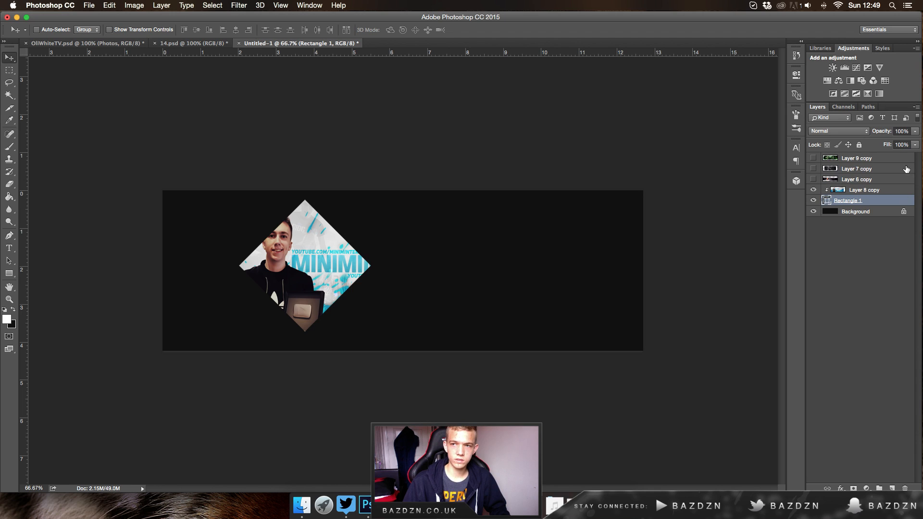
{"action": "left_click", "coordinate": [915, 131]}
{"action": "left_click_drag", "start_coordinate": [886, 141], "coordinate": [878, 144]}
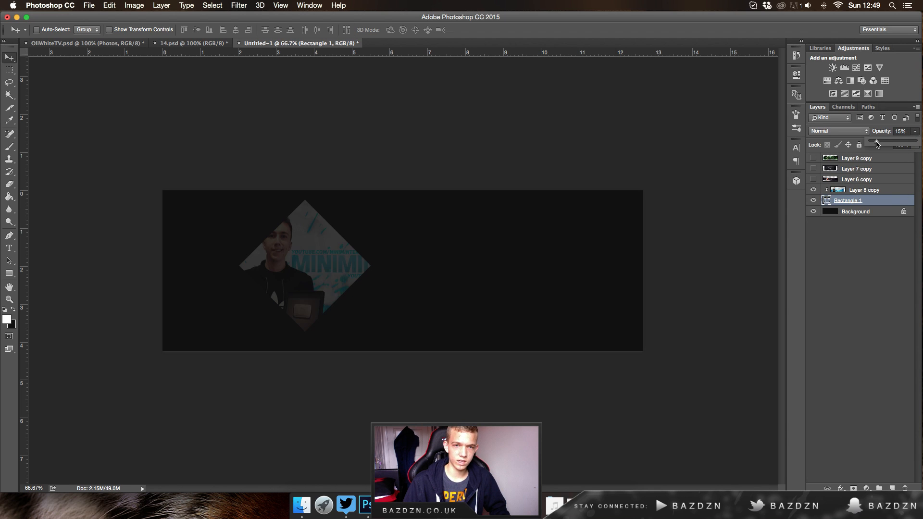
Duplicate the diamond together with its clipped image and arrange the two diamonds diagonally at the canvas's left end.
{"action": "left_click", "coordinate": [860, 190], "text": "shift"}
{"action": "left_click_drag", "start_coordinate": [361, 213], "coordinate": [375, 232]}
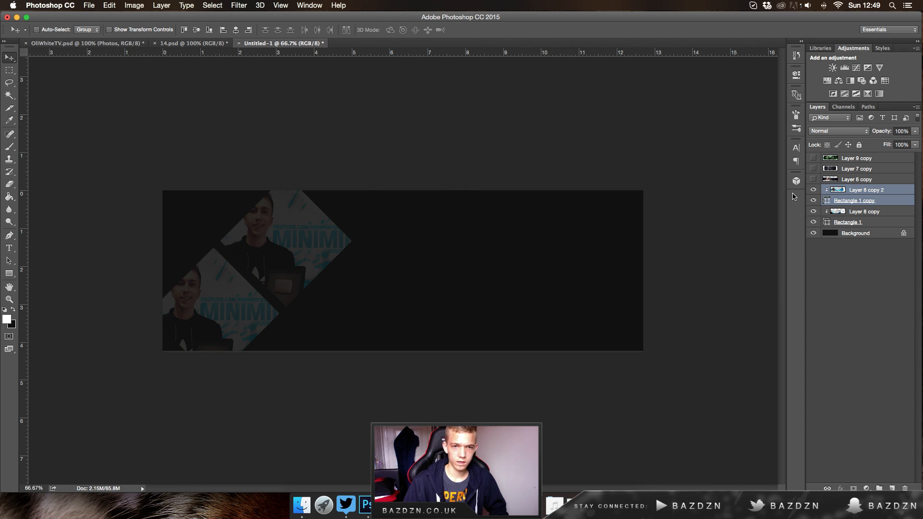
Clip Layer 9 copy to the duplicated diamond in place of Layer 8 copy 2 and position its Crimsix artwork inside.
{"action": "left_click", "coordinate": [866, 190]}
{"action": "left_click", "coordinate": [861, 179]}
{"action": "left_click", "coordinate": [849, 170]}
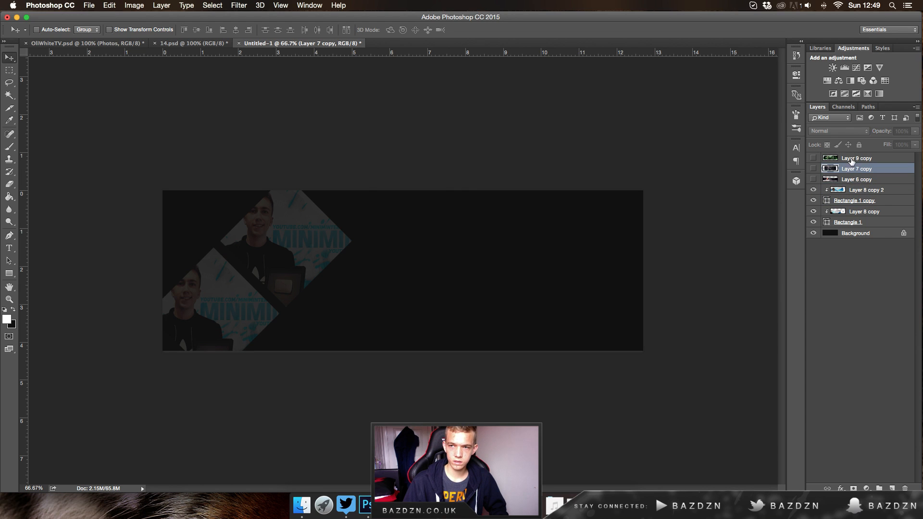
{"action": "left_click_drag", "start_coordinate": [870, 162], "coordinate": [843, 193]}
{"action": "left_click", "coordinate": [814, 180]}
{"action": "left_click", "coordinate": [813, 190]}
{"action": "left_click_drag", "start_coordinate": [567, 203], "coordinate": [470, 192]}
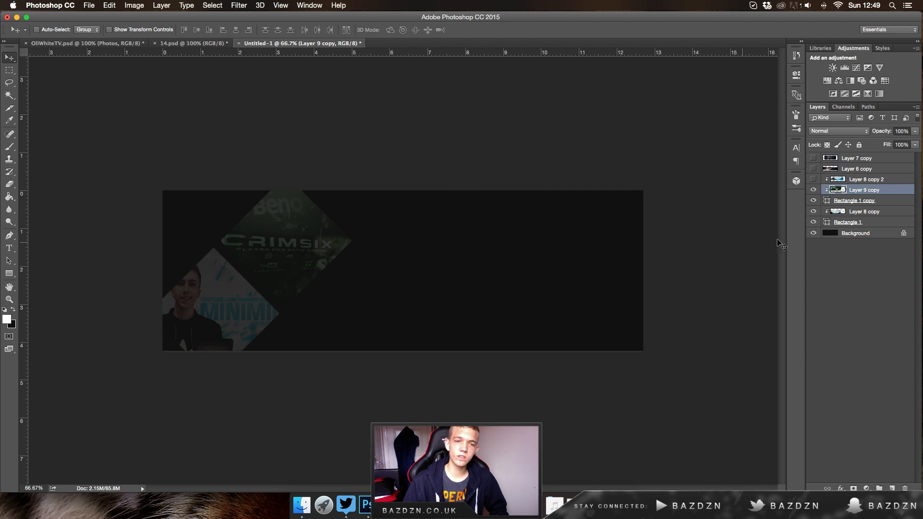
Check the 14.psd reference again and delete the hidden Layer 8 copy 2 from Untitled-1.
{"action": "left_click", "coordinate": [198, 43]}
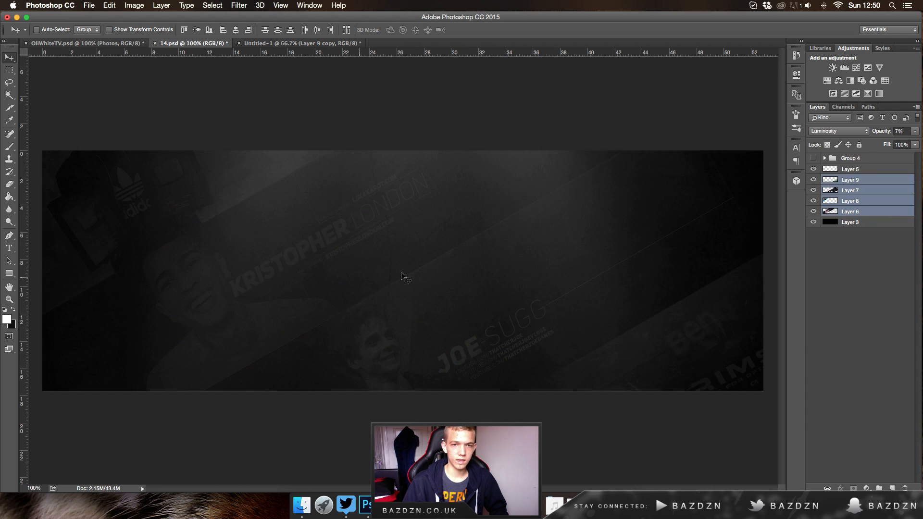
{"action": "left_click", "coordinate": [302, 44]}
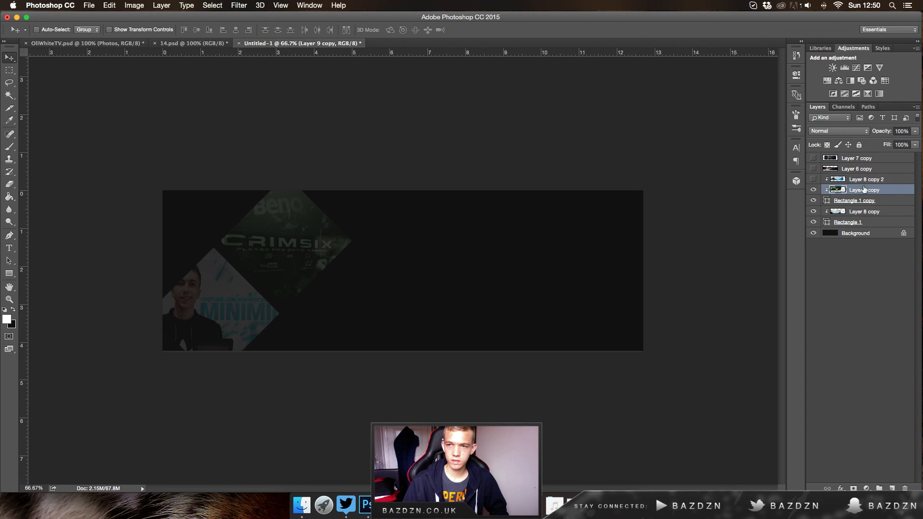
{"action": "left_click", "coordinate": [843, 179]}
{"action": "key", "text": "BackSpace"}
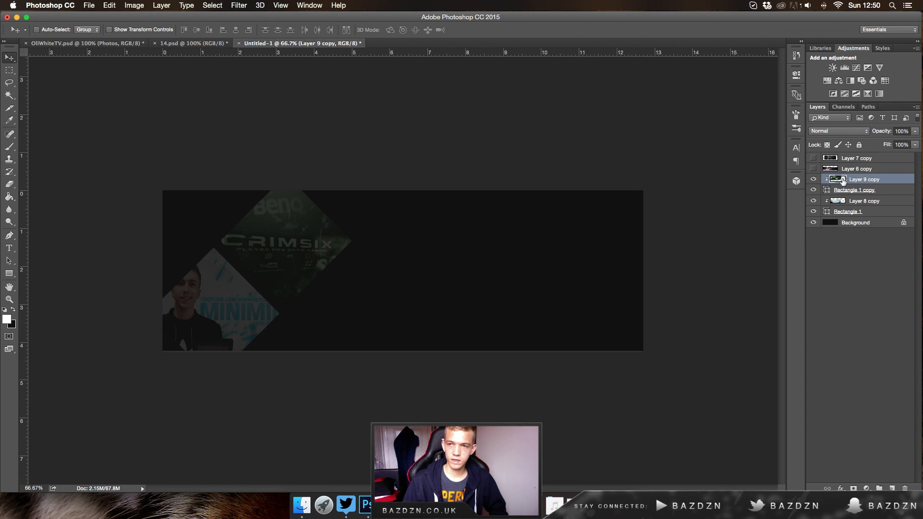
Duplicate both diamonds together with their clipped images and place the pair up and to the left, partly outside the canvas.
{"action": "left_click", "coordinate": [846, 191], "text": "shift"}
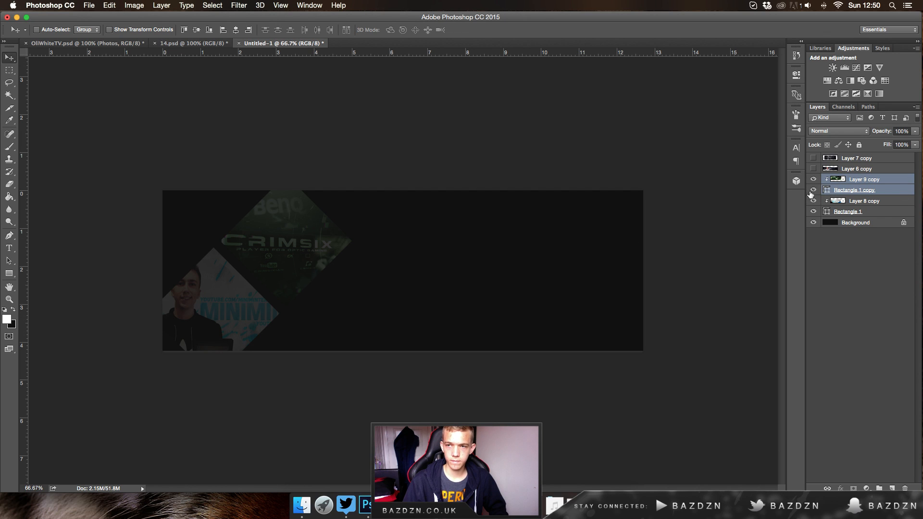
{"action": "left_click", "coordinate": [854, 212], "text": "shift"}
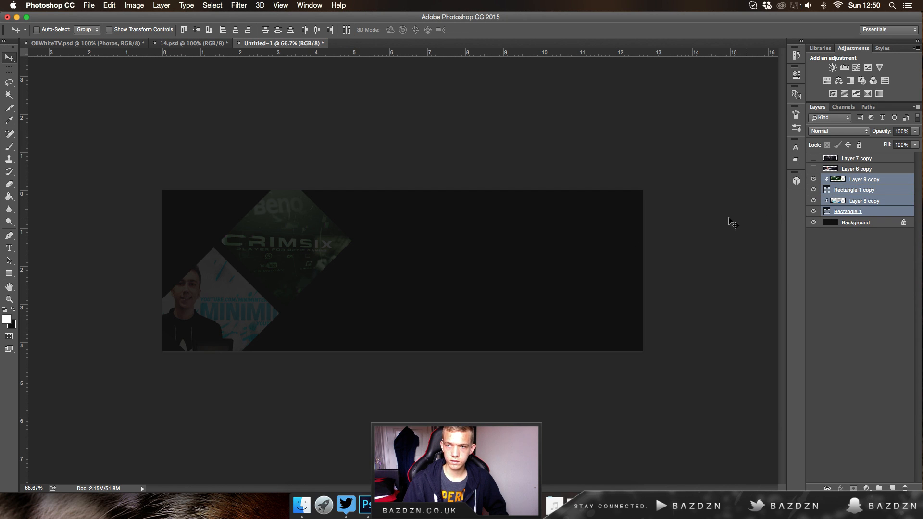
{"action": "left_click_drag", "start_coordinate": [329, 222], "coordinate": [300, 197]}
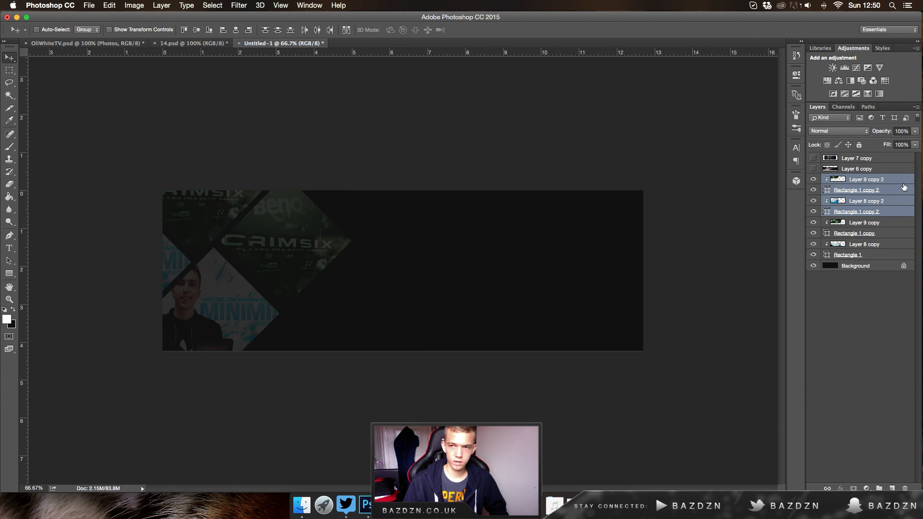
Clip Layer 6 copy to the upper duplicated diamond in place of Layer 9 copy 2, make it visible and position its portrait inside.
{"action": "left_click", "coordinate": [878, 170]}
{"action": "left_click_drag", "start_coordinate": [850, 169], "coordinate": [847, 180]}
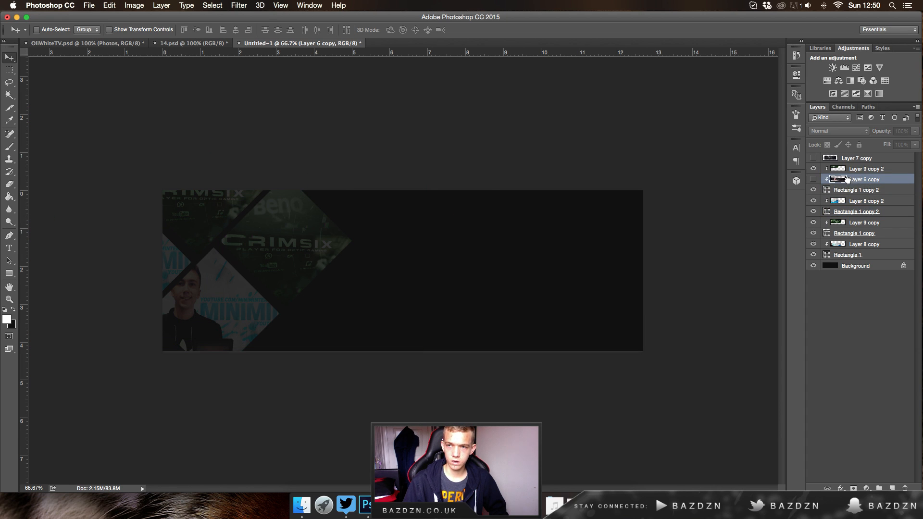
{"action": "left_click", "coordinate": [840, 169]}
{"action": "key", "text": "Delete"}
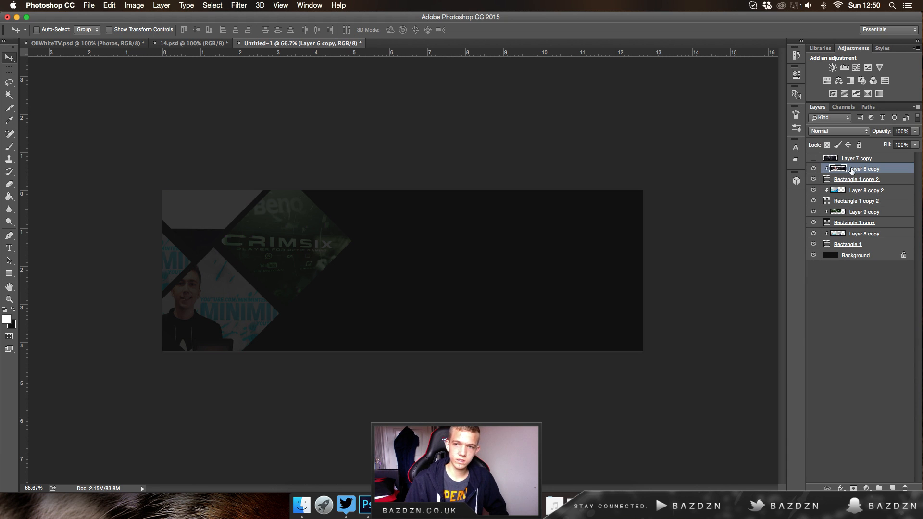
{"action": "left_click_drag", "start_coordinate": [479, 237], "coordinate": [337, 180]}
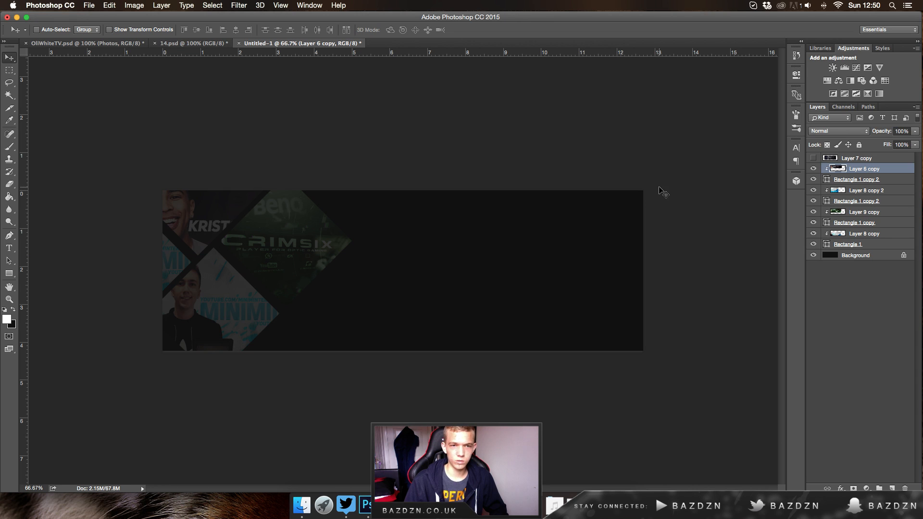
Replace Layer 8 copy 2 in the lower duplicated diamond with a clipped, visible Layer 7 copy and position its image inside.
{"action": "left_click", "coordinate": [858, 191]}
{"action": "key", "text": "Delete"}
{"action": "left_click_drag", "start_coordinate": [874, 159], "coordinate": [852, 182]}
{"action": "key", "text": "super+alt+g"}
{"action": "left_click_drag", "start_coordinate": [385, 233], "coordinate": [235, 236]}
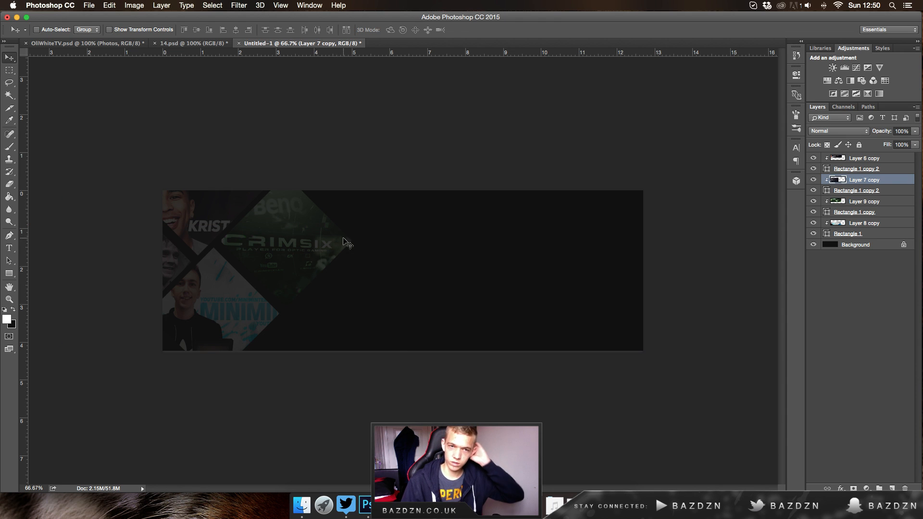
Duplicate the top-left diamond with its Layer 6 copy image and place the copy along the canvas's upper edge, right of the Crimsix diamond.
{"action": "left_click", "coordinate": [848, 169]}
{"action": "left_click", "coordinate": [856, 158], "text": "shift"}
{"action": "left_click_drag", "start_coordinate": [270, 192], "coordinate": [430, 173]}
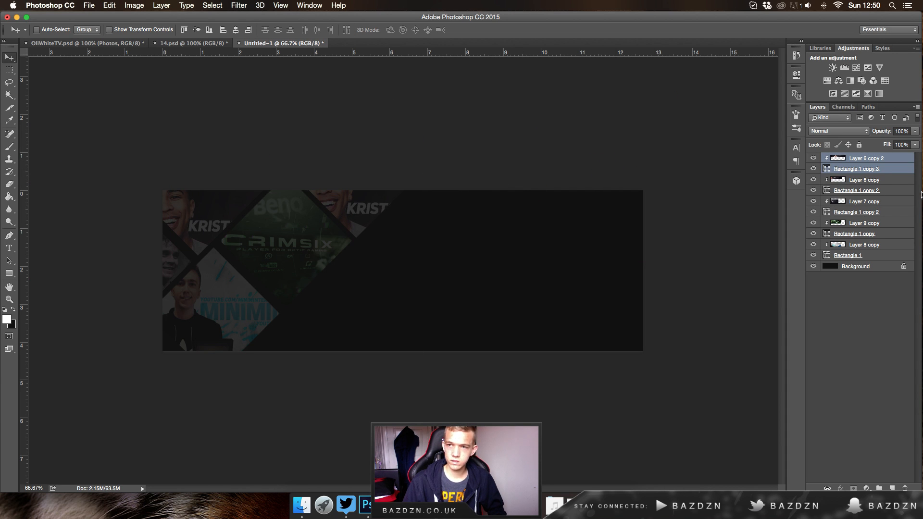
{"action": "left_click", "coordinate": [869, 160]}
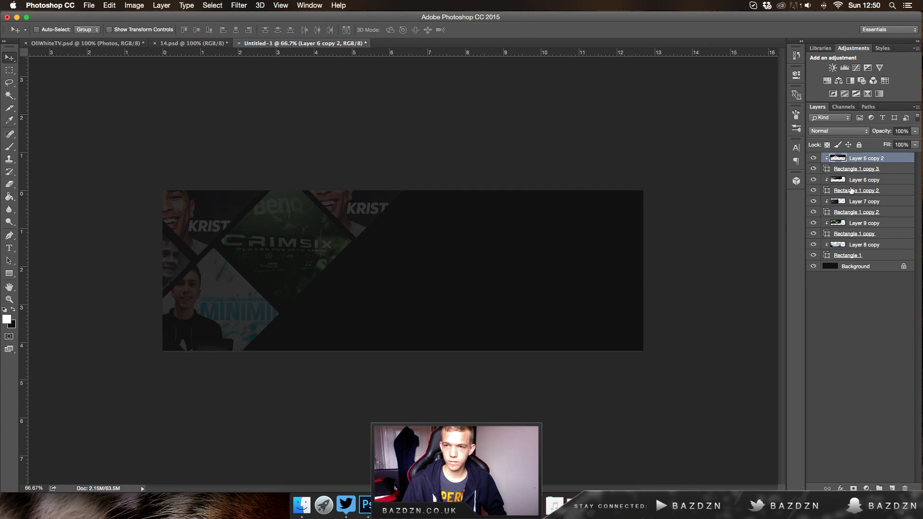
{"action": "left_click", "coordinate": [852, 190], "text": "shift"}
{"action": "left_click", "coordinate": [862, 169]}
{"action": "left_click", "coordinate": [867, 160], "text": "shift"}
{"action": "left_click_drag", "start_coordinate": [302, 216], "coordinate": [369, 219]}
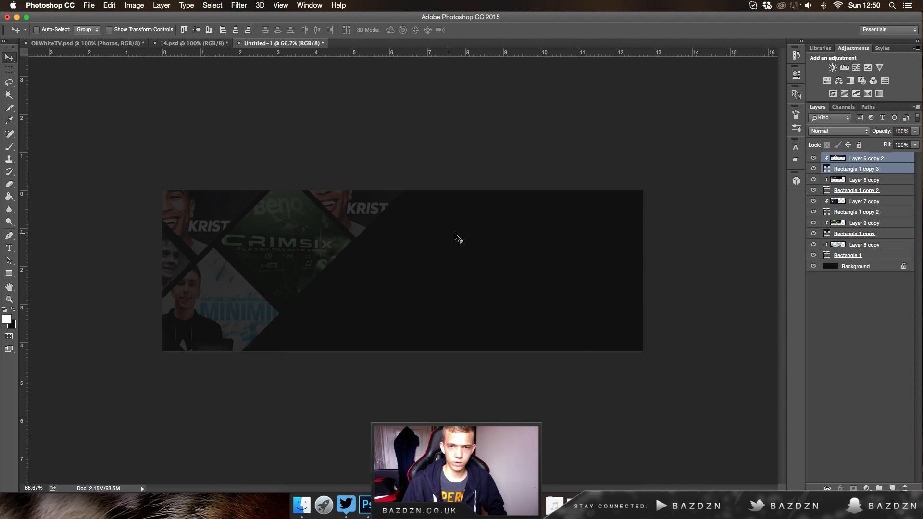
Duplicate Rectangle 1 copy 3 with its clipped image below the Crimsix diamond's right side and reposition the image inside the new diamond.
{"action": "left_click", "coordinate": [859, 171]}
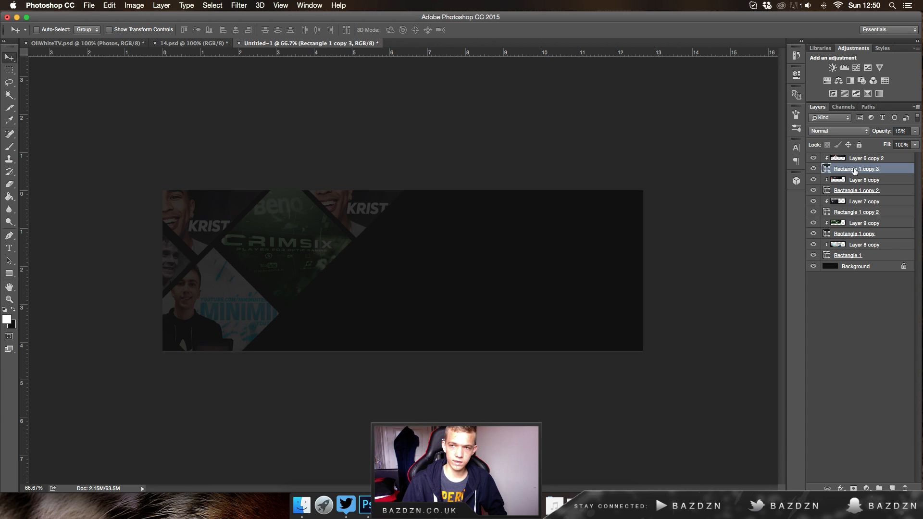
{"action": "left_click", "coordinate": [839, 162], "text": "shift"}
{"action": "left_click_drag", "start_coordinate": [406, 202], "coordinate": [418, 336]}
{"action": "left_click", "coordinate": [848, 163]}
{"action": "left_click_drag", "start_coordinate": [406, 289], "coordinate": [388, 245]}
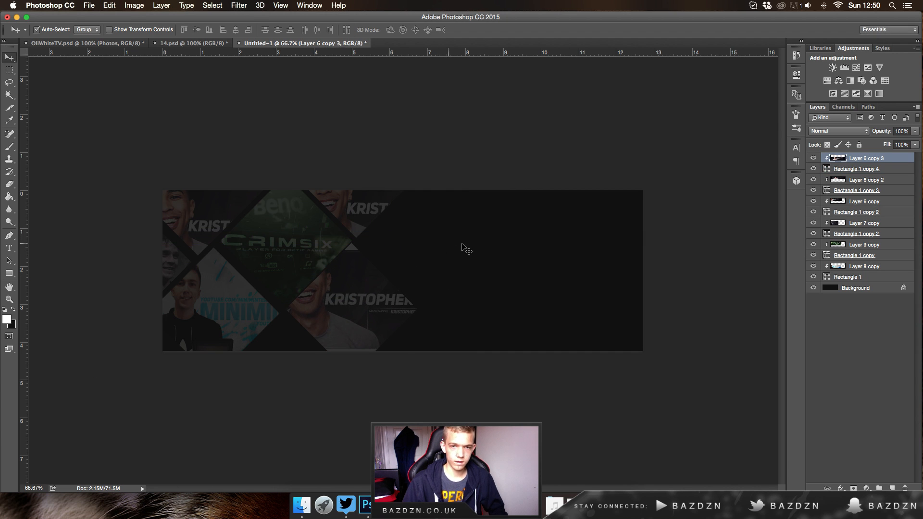
Enlarge the clipped Layer 6 copy 3 image with Free Transform and shift it so the face fills the lower diamond.
{"action": "key", "text": "ctrl+t"}
{"action": "left_click_drag", "start_coordinate": [673, 250], "coordinate": [734, 215]}
{"action": "key", "text": "Return"}
{"action": "left_click_drag", "start_coordinate": [401, 271], "coordinate": [426, 274]}
{"action": "left_click", "coordinate": [854, 192]}
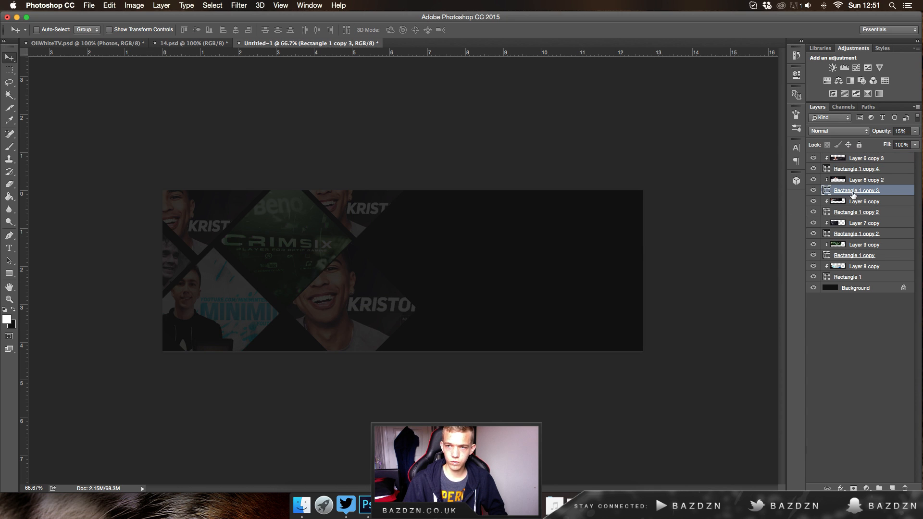
{"action": "double_click", "coordinate": [846, 204]}
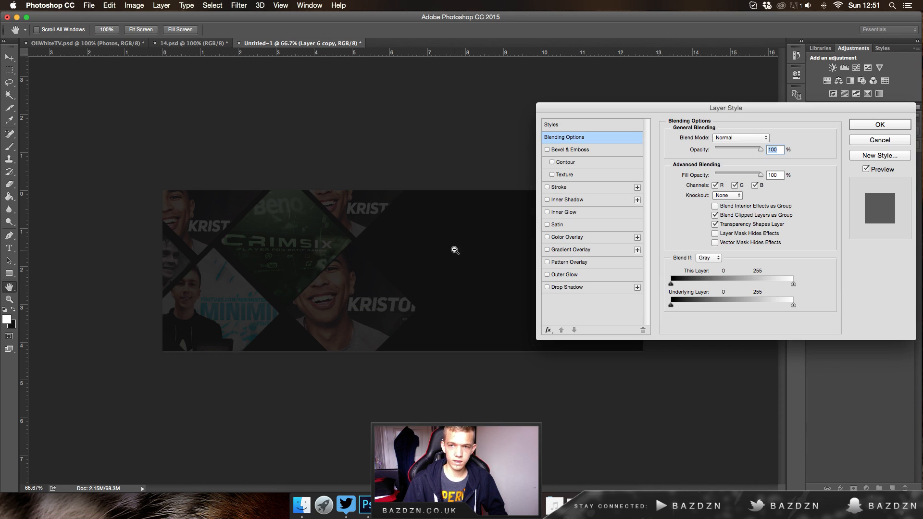
{"action": "left_click", "coordinate": [871, 141]}
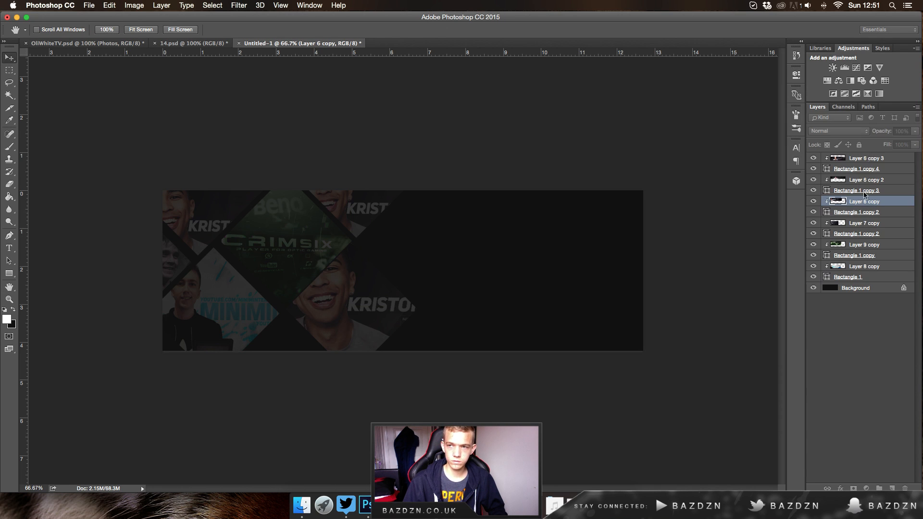
{"action": "left_click", "coordinate": [847, 215], "text": "shift"}
{"action": "left_click_drag", "start_coordinate": [241, 268], "coordinate": [470, 371]}
{"action": "key", "text": "Delete"}
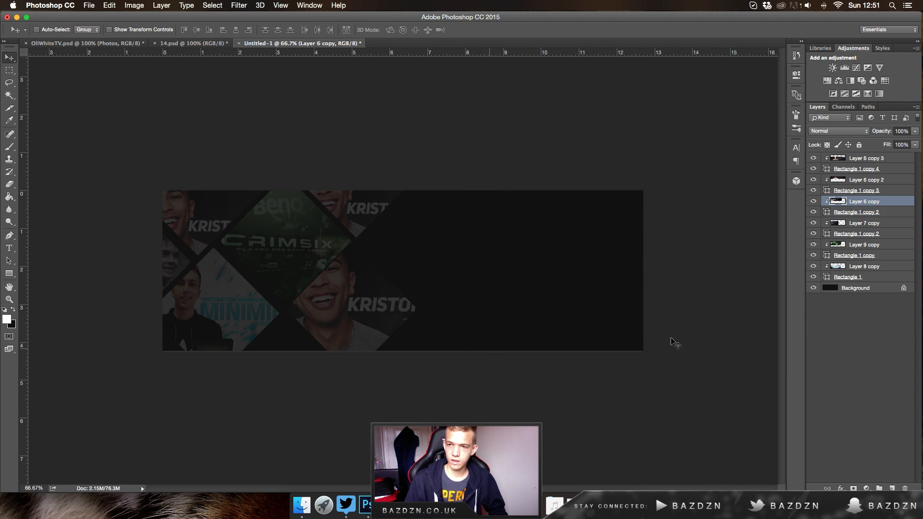
Duplicate Rectangle 1 with its clipped Layer 8 copy image and place the copy up and to the right, beside the upper row of diamonds.
{"action": "left_click", "coordinate": [850, 278]}
{"action": "left_click", "coordinate": [854, 268], "text": "shift"}
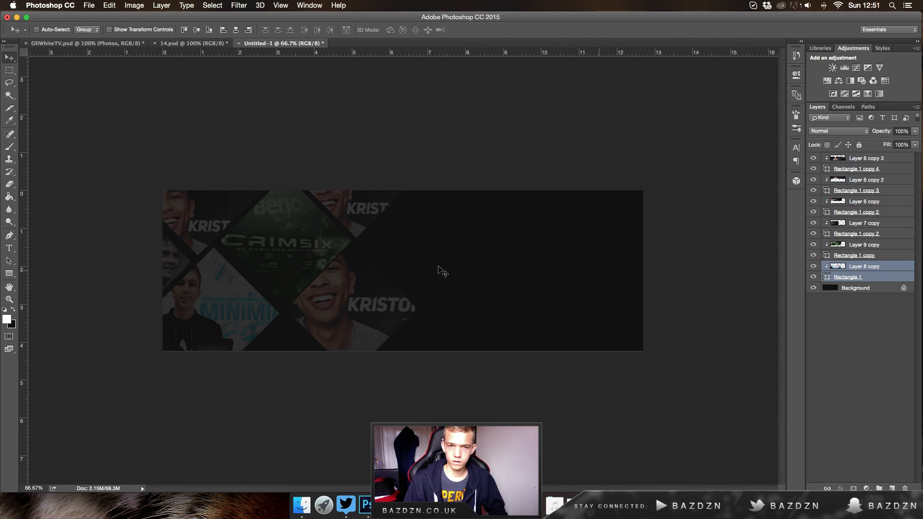
{"action": "left_click_drag", "start_coordinate": [326, 261], "coordinate": [463, 187]}
Nudge Rectangle 1 copy 4 and its clipped Layer 6 copy 3 image slightly right to even out the gaps between neighbouring diamonds.
{"action": "left_click", "coordinate": [856, 257]}
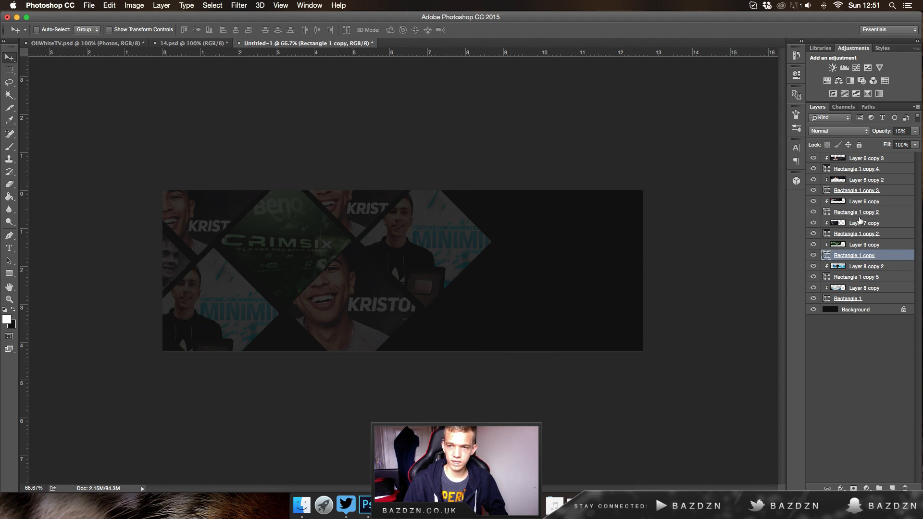
{"action": "left_click", "coordinate": [837, 180]}
{"action": "left_click", "coordinate": [846, 191]}
{"action": "left_click", "coordinate": [847, 169]}
{"action": "left_click", "coordinate": [848, 161], "text": "ctrl"}
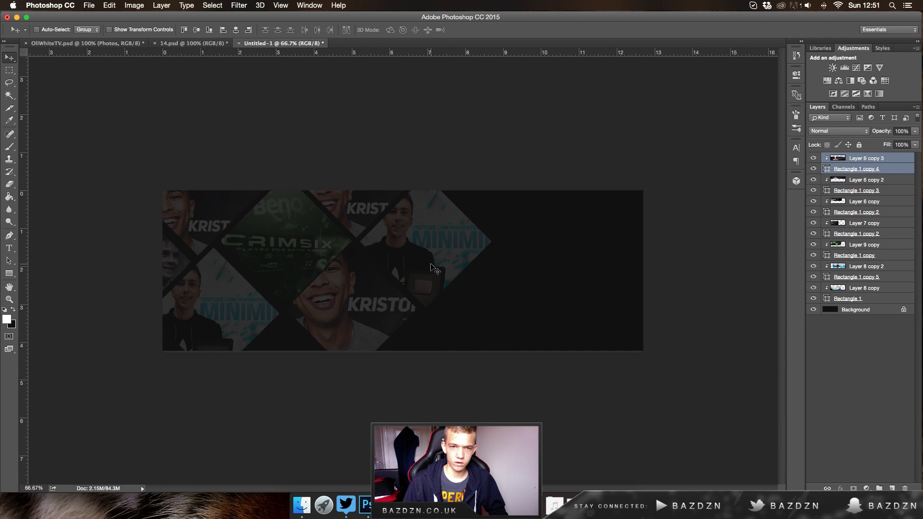
{"action": "scroll", "coordinate": [441, 271], "scroll_direction": "up", "scroll_amount": 5}
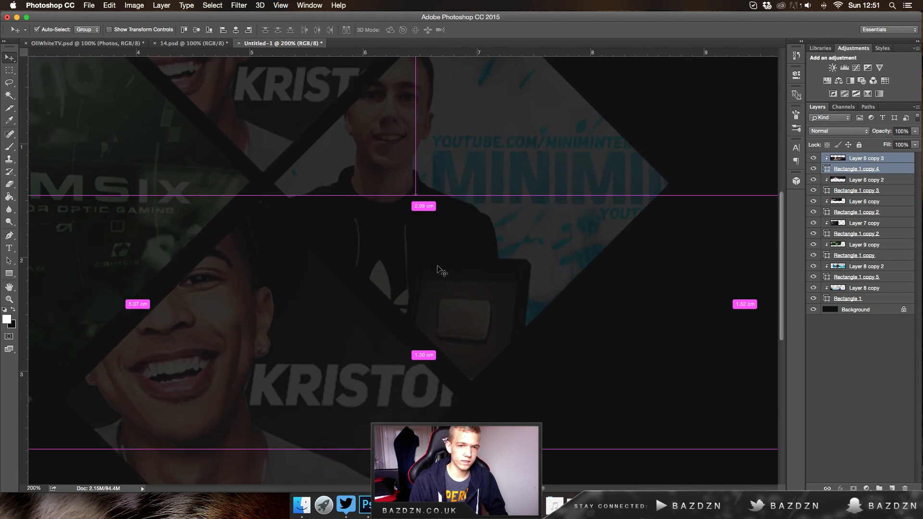
{"action": "left_click_drag", "start_coordinate": [236, 294], "coordinate": [227, 293]}
{"action": "left_click_drag", "start_coordinate": [307, 224], "coordinate": [322, 227]}
{"action": "key", "text": "super+minus"}
{"action": "key", "text": "super+minus"}
{"action": "key", "text": "super+minus"}
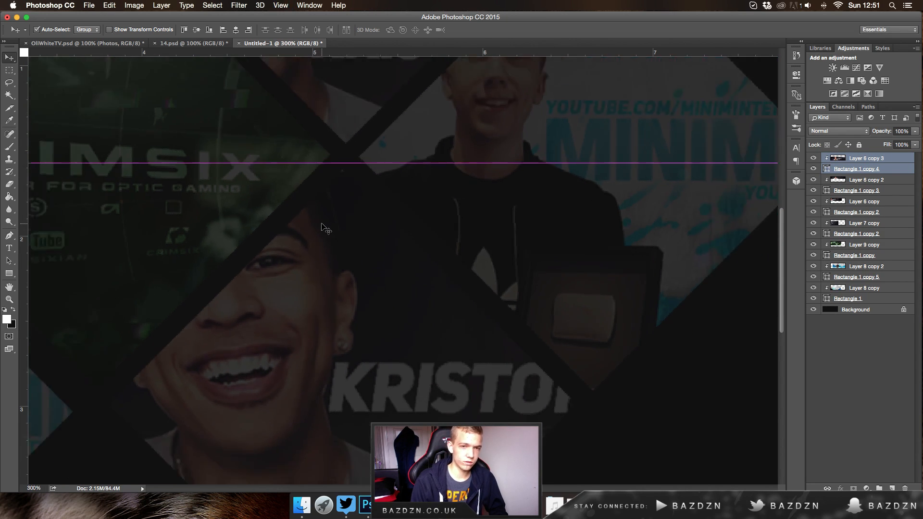
{"action": "key", "text": "super+equal"}
{"action": "key", "text": "super+minus"}
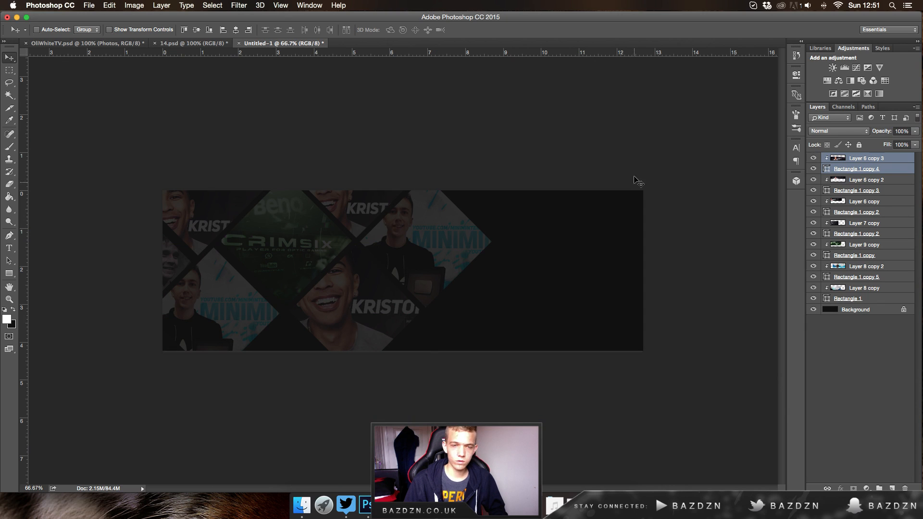
Set the blend mode of all seven clipped image layers, from Layer 6 copy 3 down to Layer 8 copy, to Luminosity.
{"action": "left_click", "coordinate": [877, 160]}
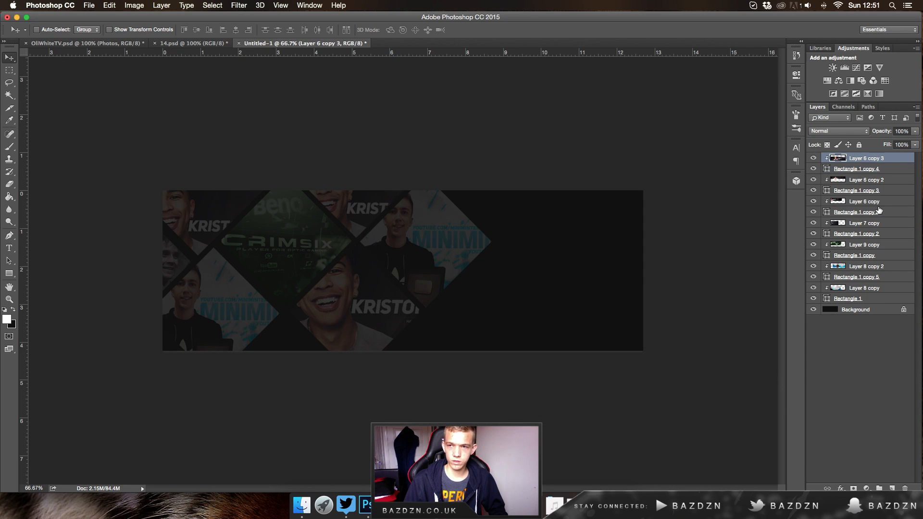
{"action": "left_click", "coordinate": [850, 179], "text": "super"}
{"action": "left_click", "coordinate": [851, 202], "text": "super"}
{"action": "left_click", "coordinate": [851, 227], "text": "super"}
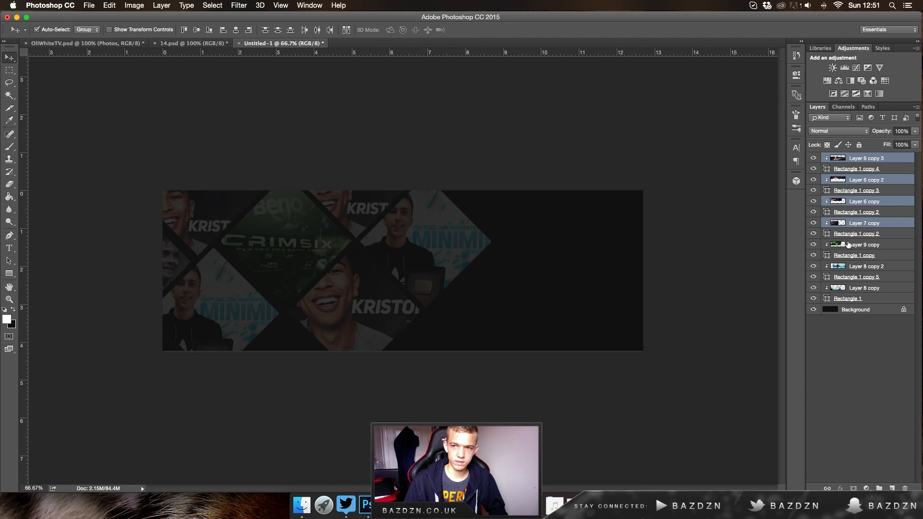
{"action": "left_click", "coordinate": [850, 245], "text": "super"}
{"action": "left_click", "coordinate": [846, 267], "text": "super"}
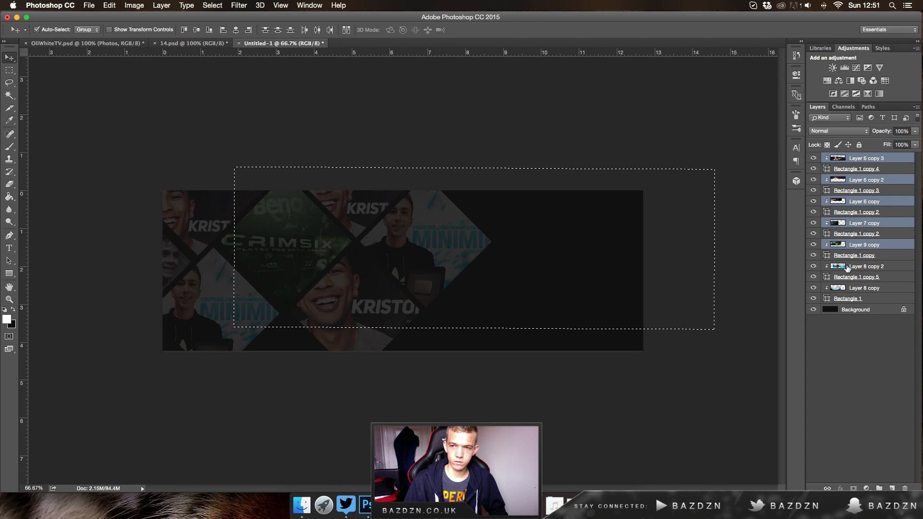
{"action": "key", "text": "super+d"}
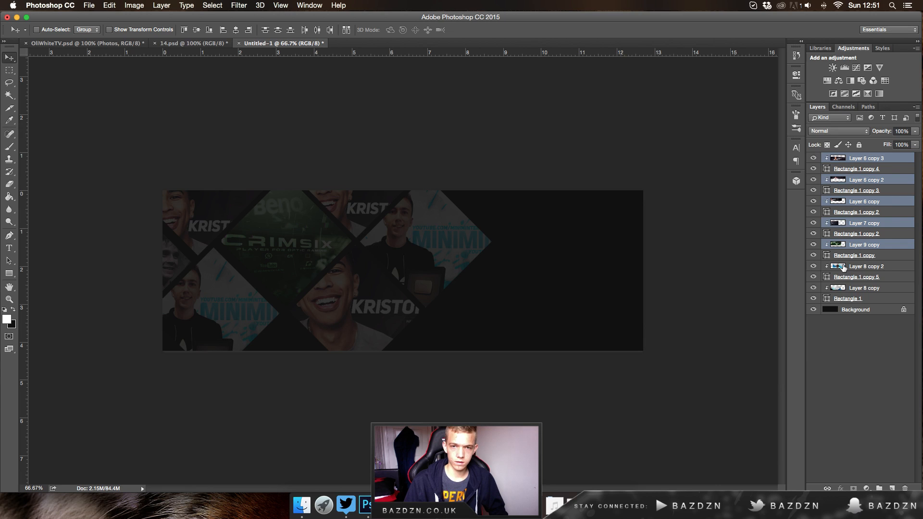
{"action": "left_click", "coordinate": [874, 269], "text": "super"}
{"action": "left_click", "coordinate": [859, 289], "text": "super"}
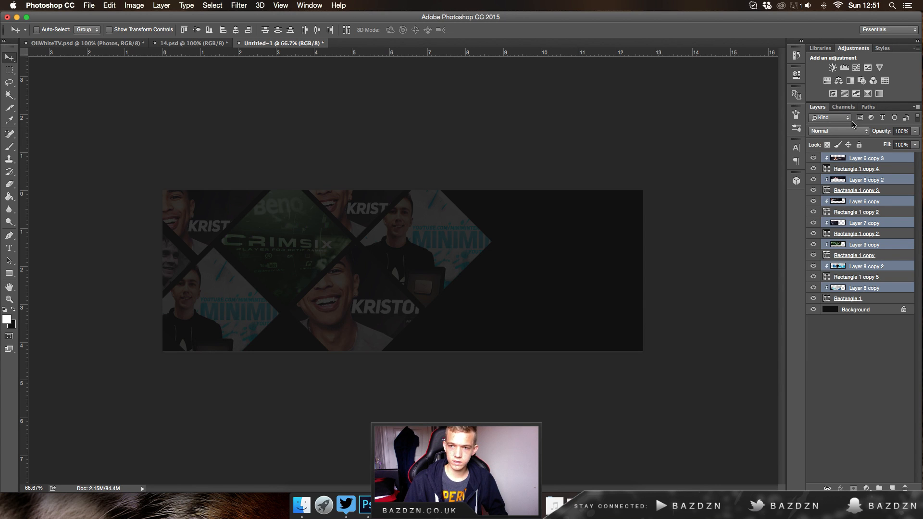
{"action": "left_click", "coordinate": [832, 131]}
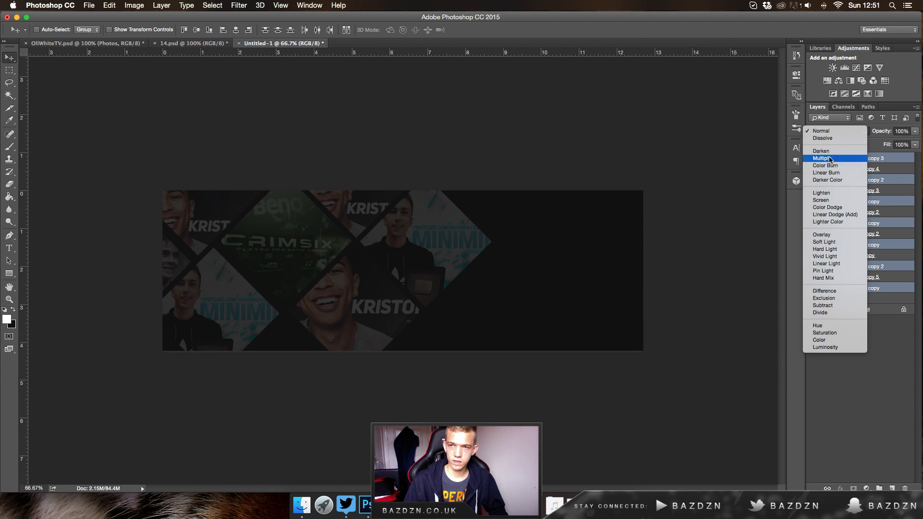
{"action": "left_click", "coordinate": [827, 351]}
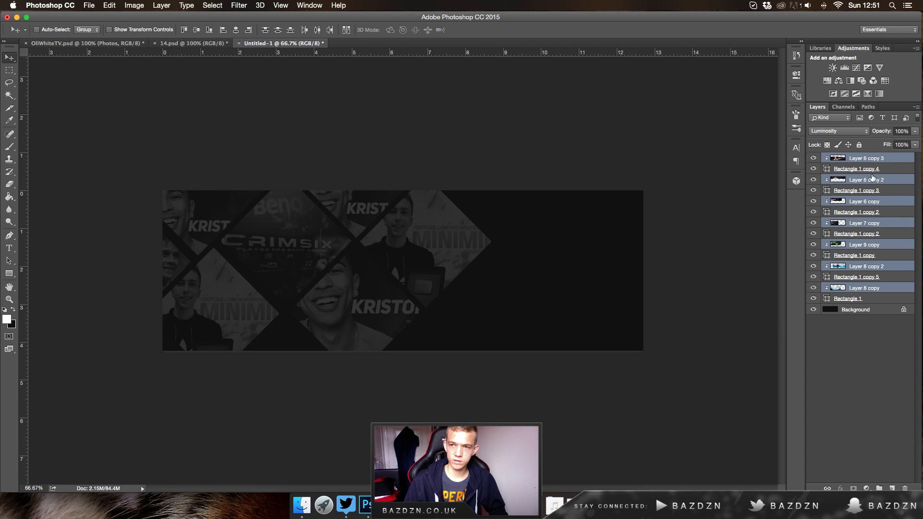
{"action": "mouse_move", "coordinate": [914, 131]}
{"action": "left_mouse_down"}
{"action": "mouse_move", "coordinate": [880, 142]}
{"action": "mouse_move", "coordinate": [919, 142]}
{"action": "left_mouse_up"}
Lower the opacity of all seven Rectangle 1 diamond layers to 12% and compare the look with 14.psd.
{"action": "left_click", "coordinate": [852, 170]}
{"action": "left_click", "coordinate": [845, 183], "text": "super"}
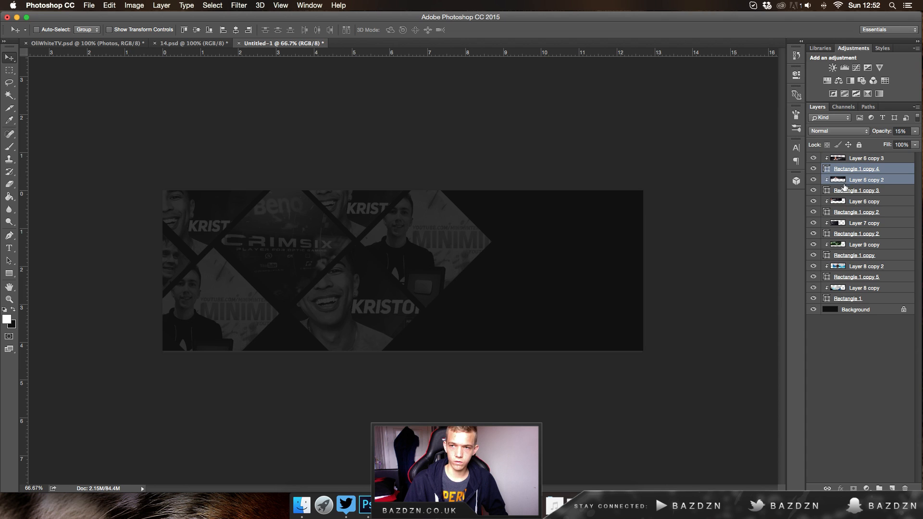
{"action": "left_click", "coordinate": [845, 179], "text": "super"}
{"action": "left_click", "coordinate": [843, 191], "text": "super"}
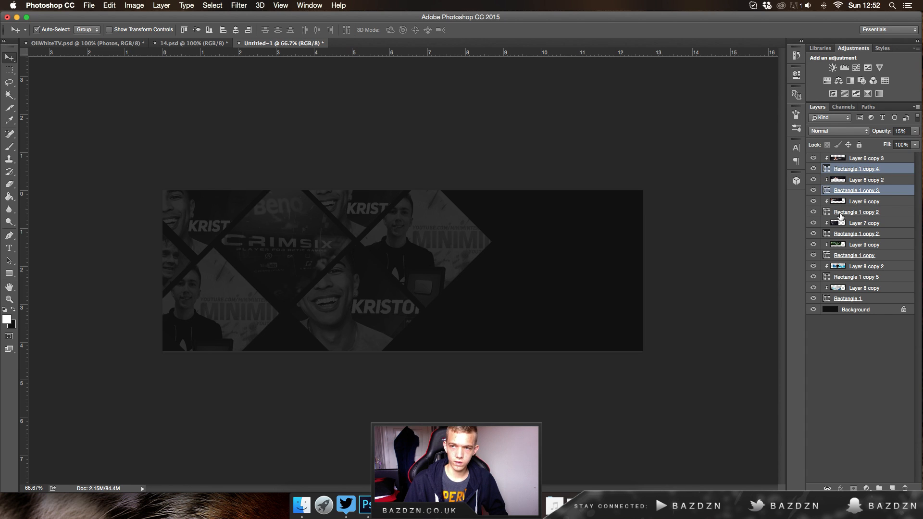
{"action": "left_click", "coordinate": [840, 214], "text": "super"}
{"action": "left_click", "coordinate": [838, 235], "text": "super"}
{"action": "left_click", "coordinate": [840, 256], "text": "super"}
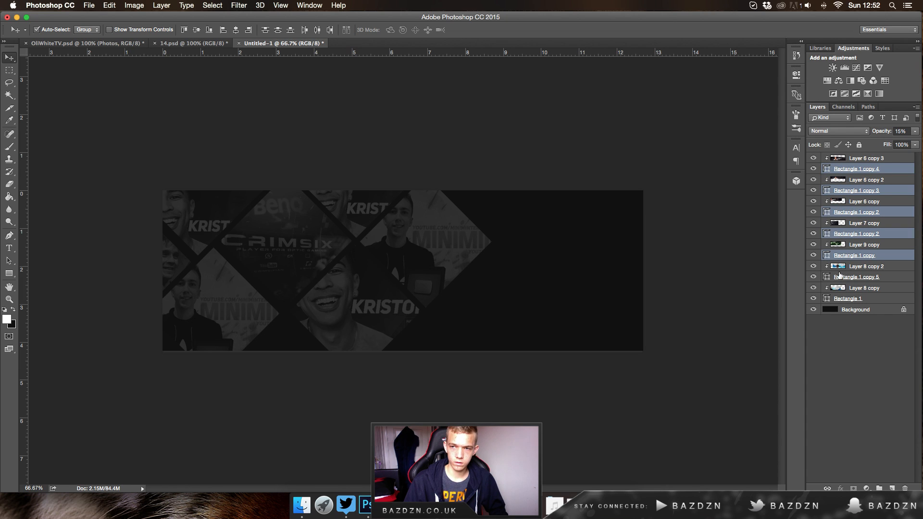
{"action": "left_click", "coordinate": [841, 278], "text": "super"}
{"action": "left_click", "coordinate": [857, 299], "text": "super"}
{"action": "left_click_drag", "start_coordinate": [916, 131], "coordinate": [873, 143]}
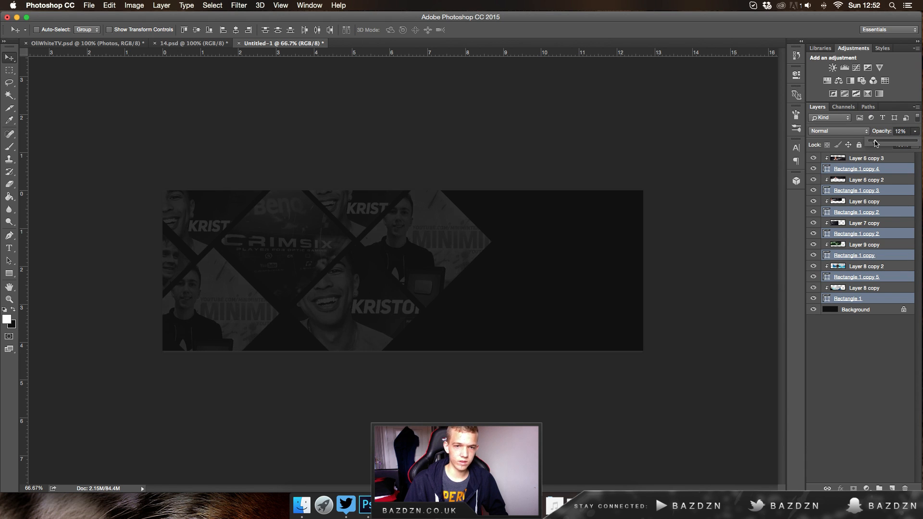
{"action": "left_click", "coordinate": [879, 168]}
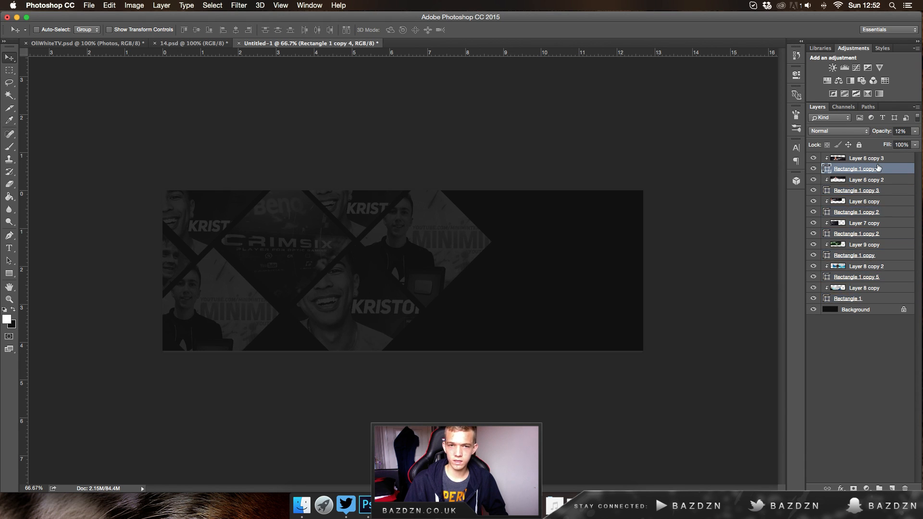
{"action": "left_click", "coordinate": [211, 44]}
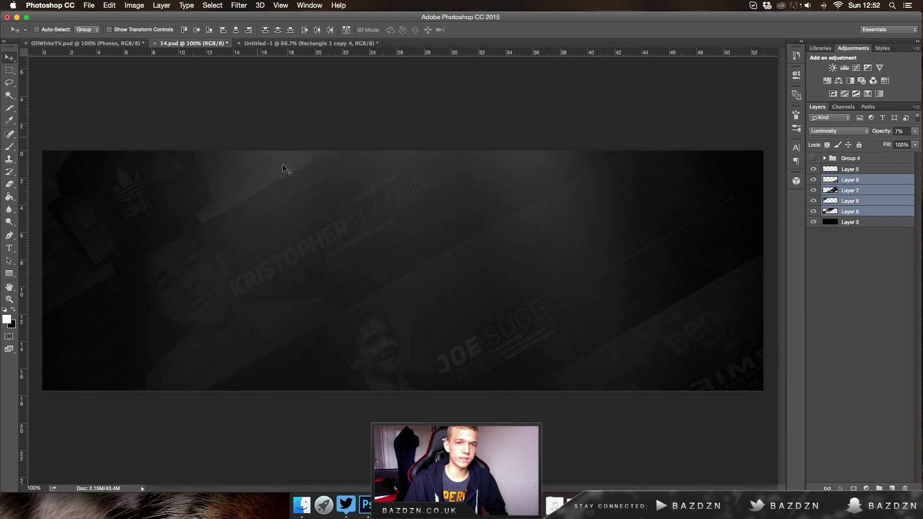
Return to the Untitled-1 document and add a new empty layer above Layer 6 copy 3.
{"action": "left_click", "coordinate": [321, 43]}
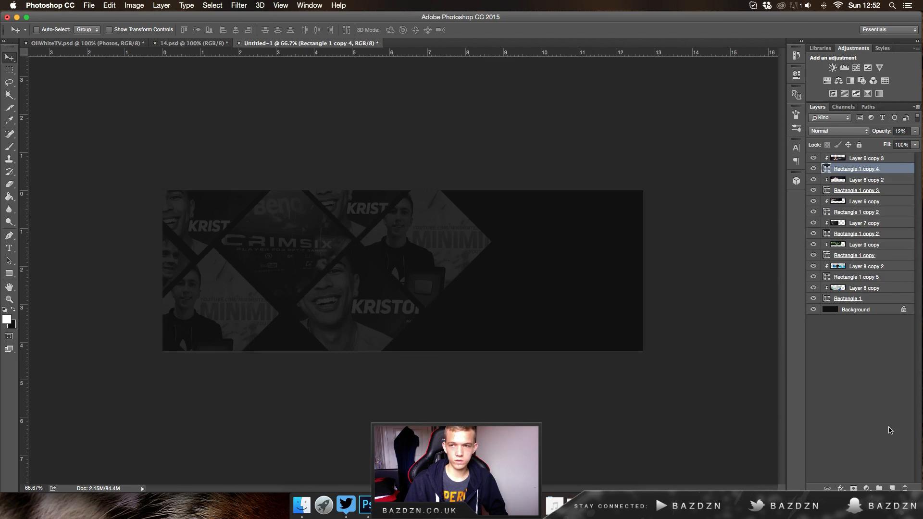
{"action": "left_click", "coordinate": [864, 160]}
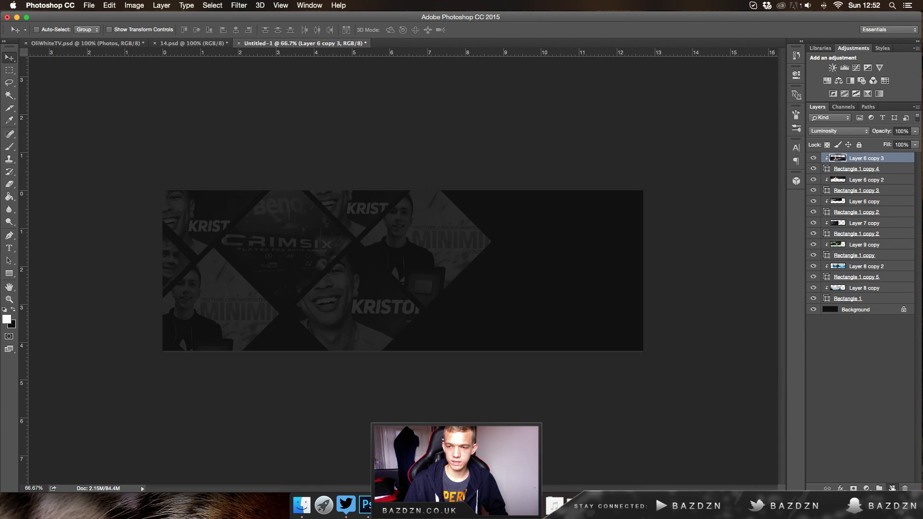
{"action": "left_click", "coordinate": [892, 488]}
Paint a soft white glow at the banner's top centre with a 1300 px, 0% hardness brush and lower its layer's opacity to 31%.
{"action": "key", "text": "b"}
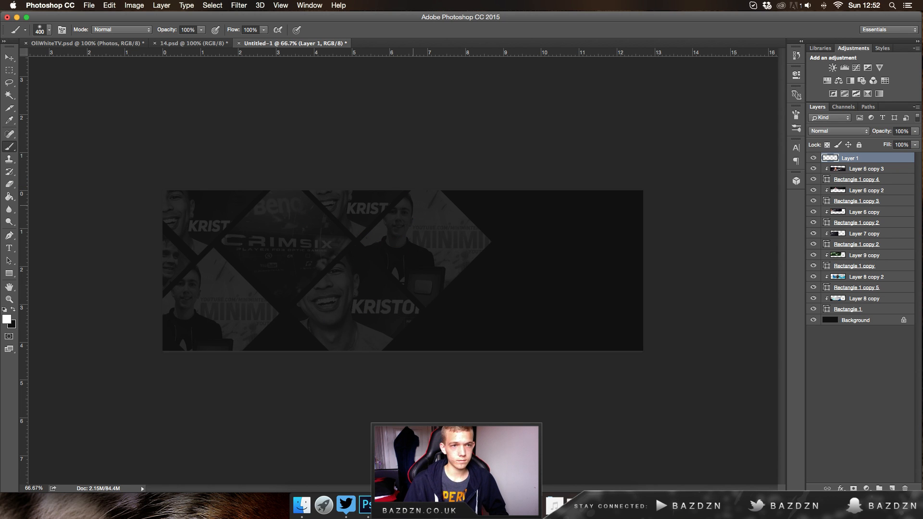
{"action": "right_click", "coordinate": [418, 205]}
{"action": "double_click", "coordinate": [531, 292]}
{"action": "right_click", "coordinate": [459, 245]}
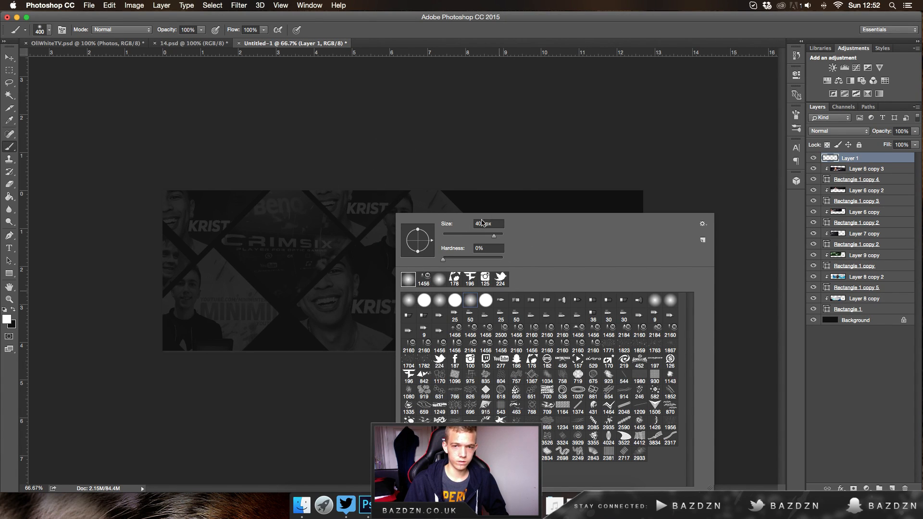
{"action": "key", "text": "Return"}
{"action": "left_click", "coordinate": [417, 180]}
{"action": "key", "text": "super+z"}
{"action": "key", "text": "bracketright"}
{"action": "key", "text": "bracketright"}
{"action": "key", "text": "bracketright"}
{"action": "key", "text": "bracketright"}
{"action": "key", "text": "bracketright"}
{"action": "key", "text": "bracketright"}
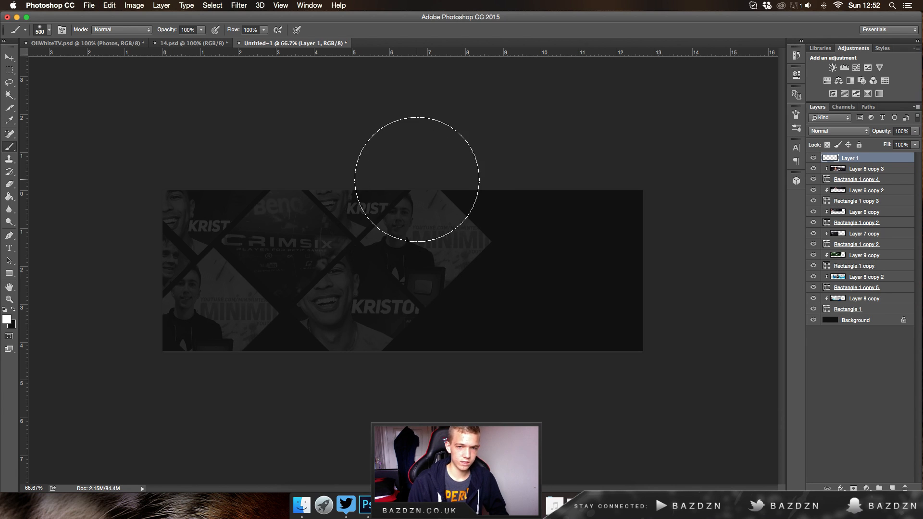
{"action": "key", "text": "bracketright"}
{"action": "key", "text": "bracketright"}
{"action": "key", "text": "bracketright"}
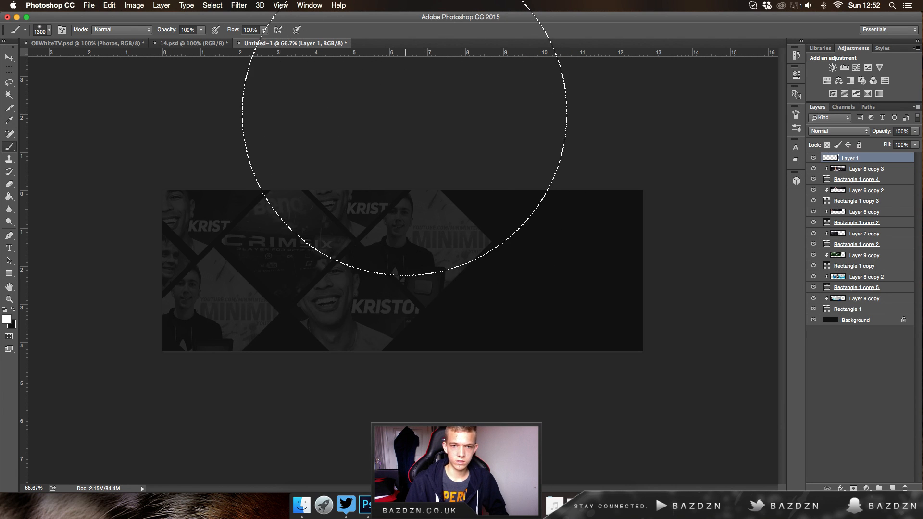
{"action": "left_click", "coordinate": [404, 113]}
{"action": "mouse_move", "coordinate": [915, 131]}
{"action": "left_mouse_down"}
{"action": "mouse_move", "coordinate": [875, 144]}
{"action": "mouse_move", "coordinate": [885, 143]}
{"action": "left_mouse_up"}
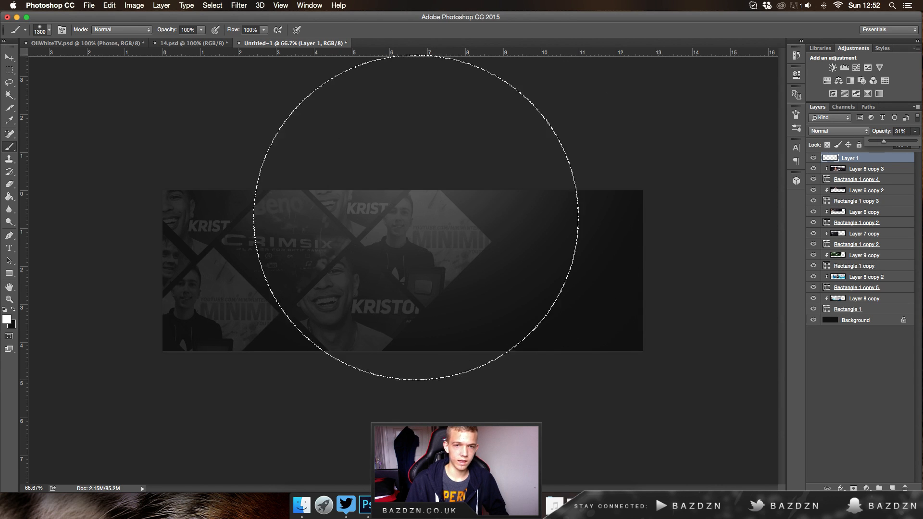
Compare the banner with 14.psd, examining that file's angled, faded images up close before returning to Untitled-1.
{"action": "left_click", "coordinate": [210, 45]}
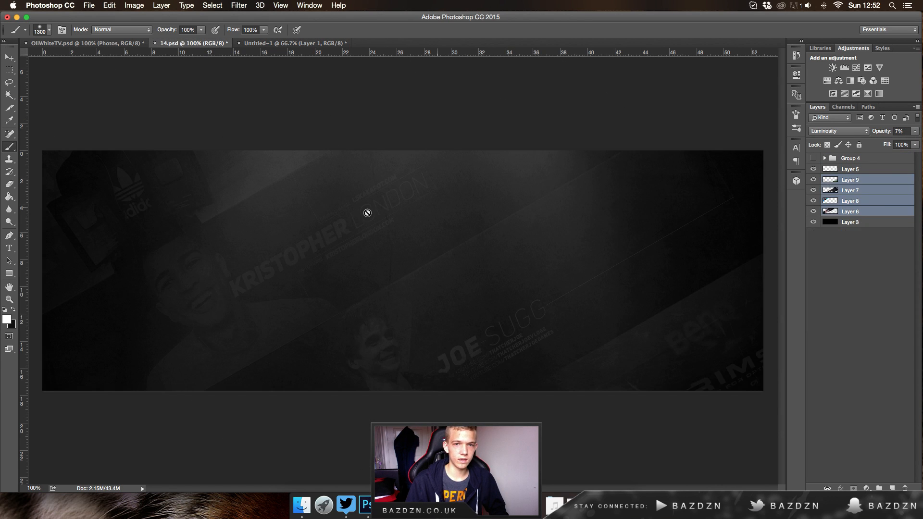
{"action": "key", "text": "super+plus"}
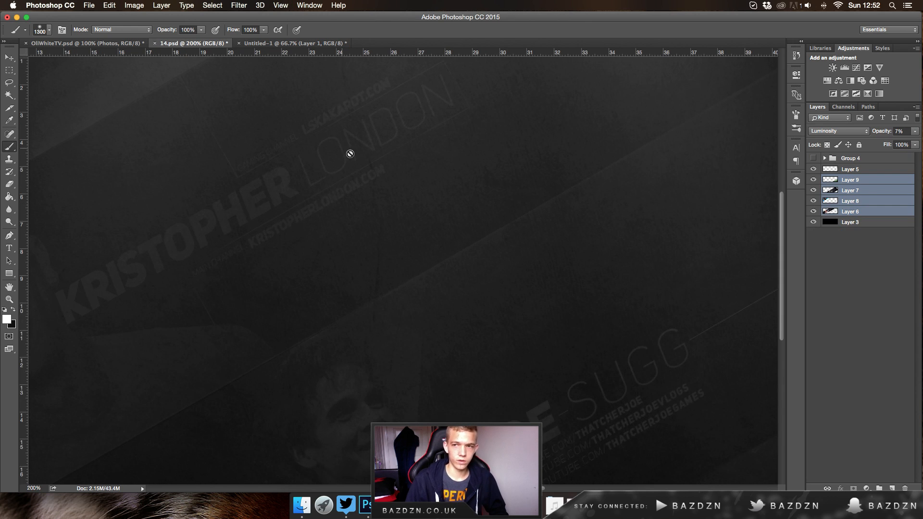
{"action": "key", "text": "super+minus"}
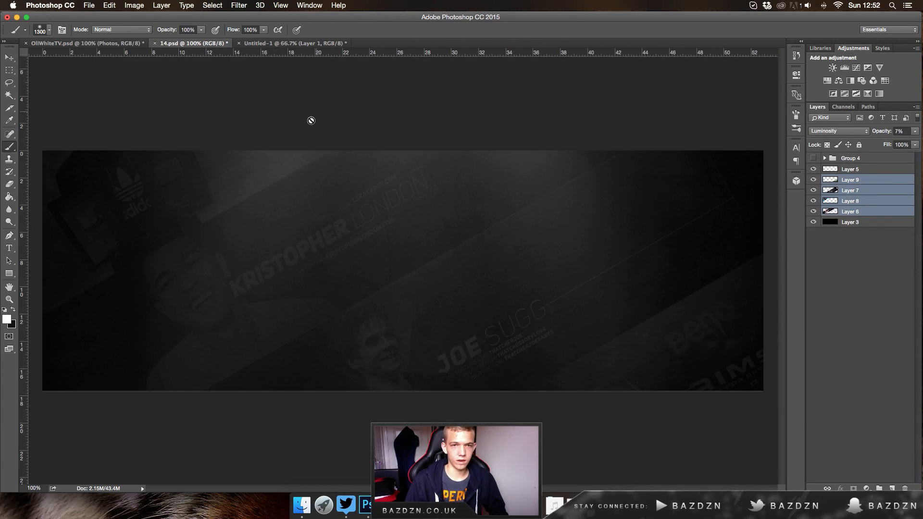
{"action": "left_click", "coordinate": [259, 44]}
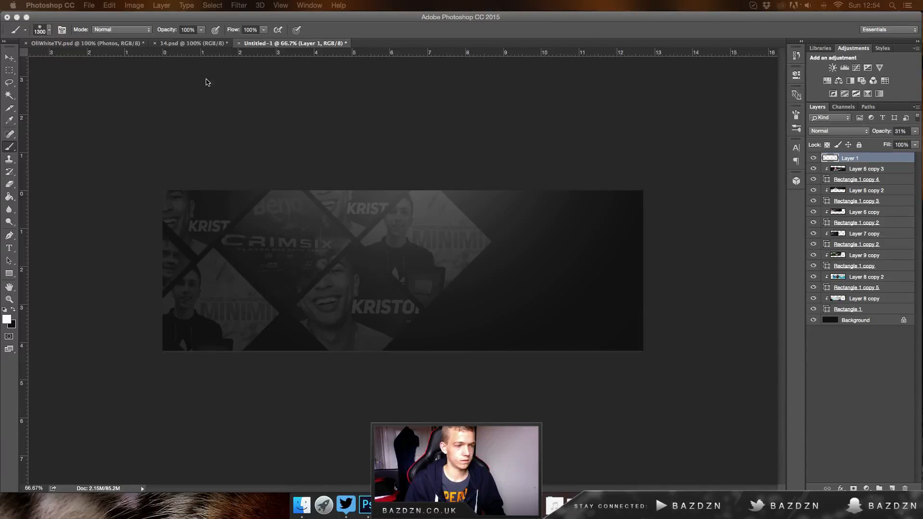
{"action": "left_click", "coordinate": [206, 43]}
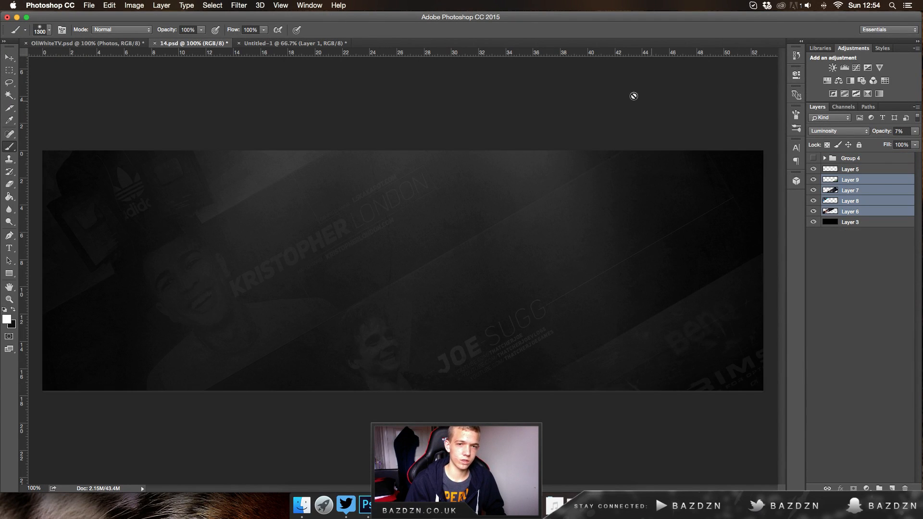
{"action": "left_click", "coordinate": [285, 43]}
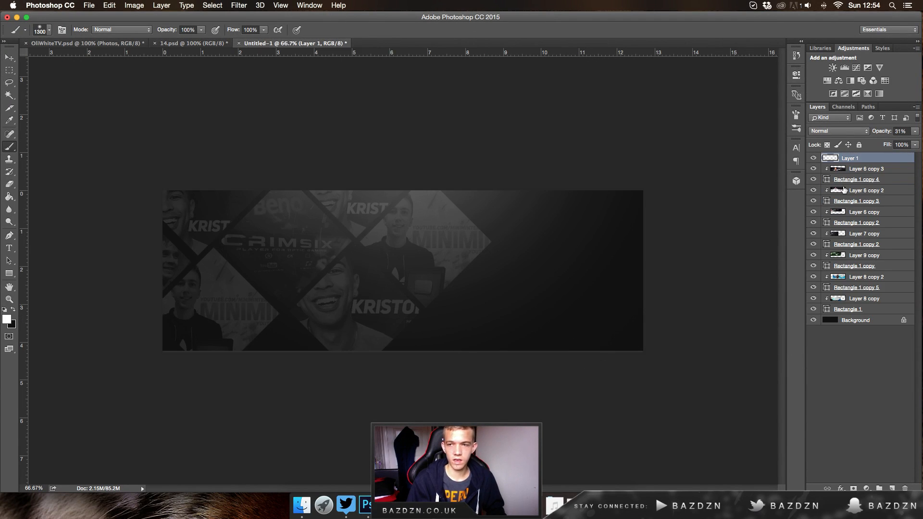
Delete all diamond shapes, their clipped images and the glow layer, leaving only the Background layer.
{"action": "left_click", "coordinate": [861, 310], "text": "shift"}
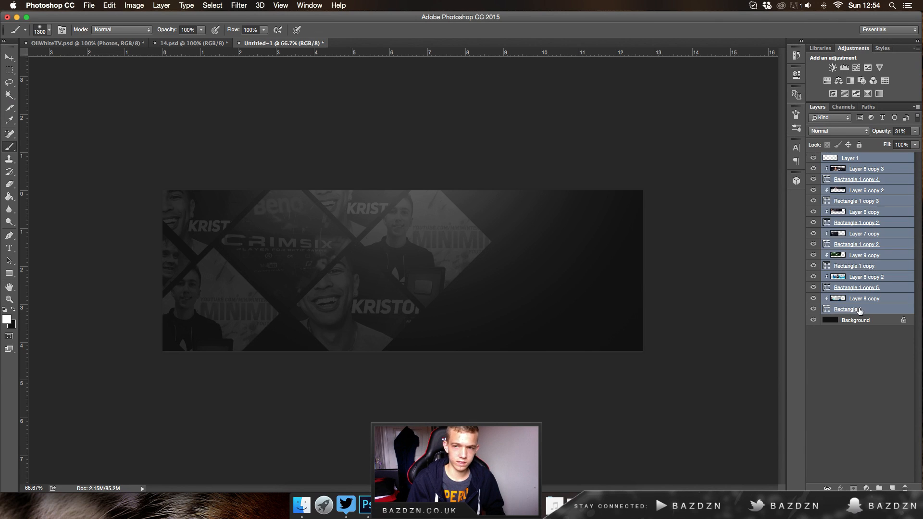
{"action": "left_click", "coordinate": [886, 160]}
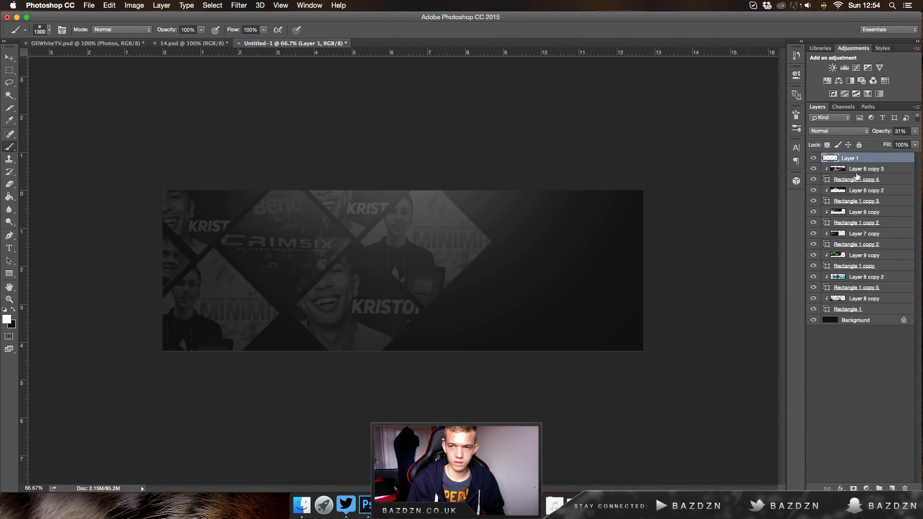
{"action": "left_click", "coordinate": [859, 170]}
{"action": "left_click", "coordinate": [850, 310], "text": "shift"}
{"action": "key", "text": "Delete"}
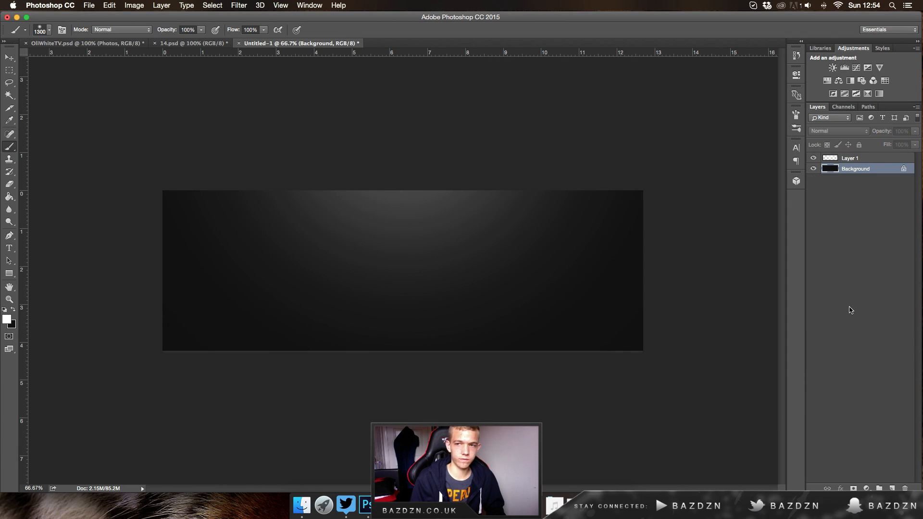
{"action": "left_click", "coordinate": [893, 488]}
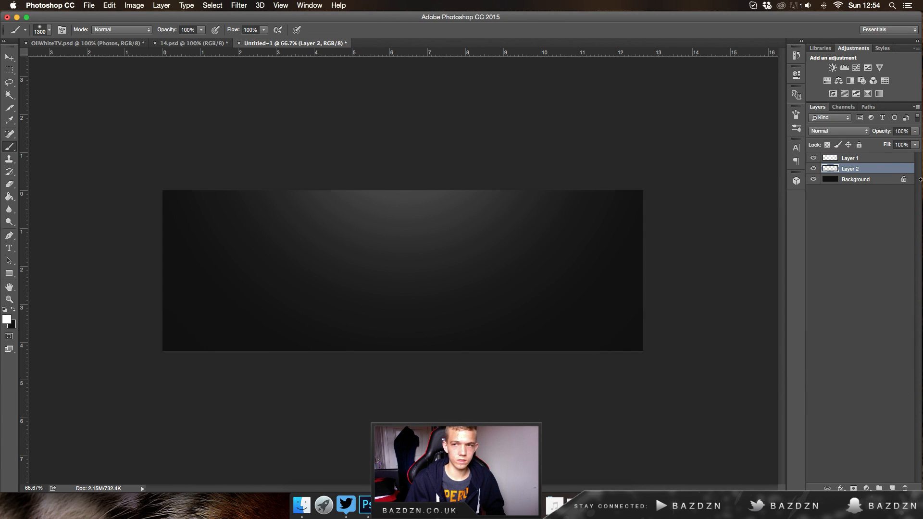
{"action": "left_click", "coordinate": [860, 157], "text": "shift"}
{"action": "key", "text": "Delete"}
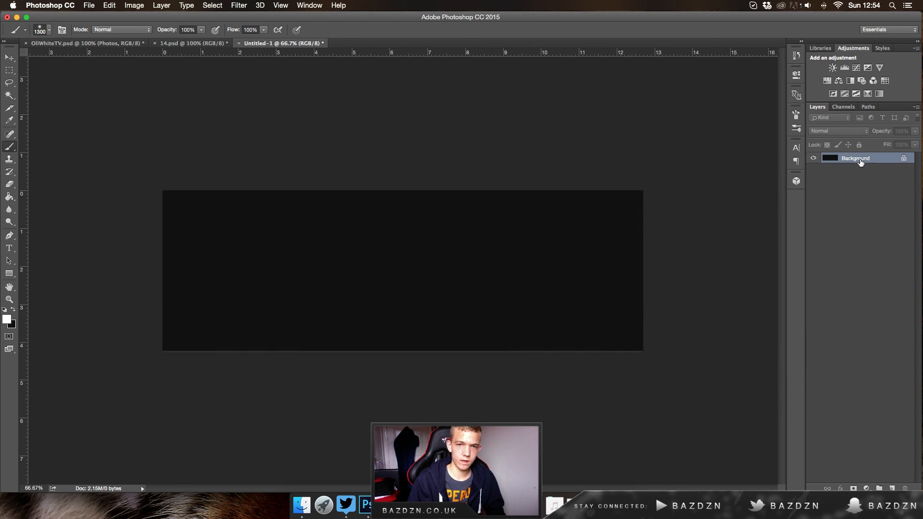
{"action": "left_click", "coordinate": [8, 273]}
{"action": "left_click_drag", "start_coordinate": [193, 285], "coordinate": [760, 209]}
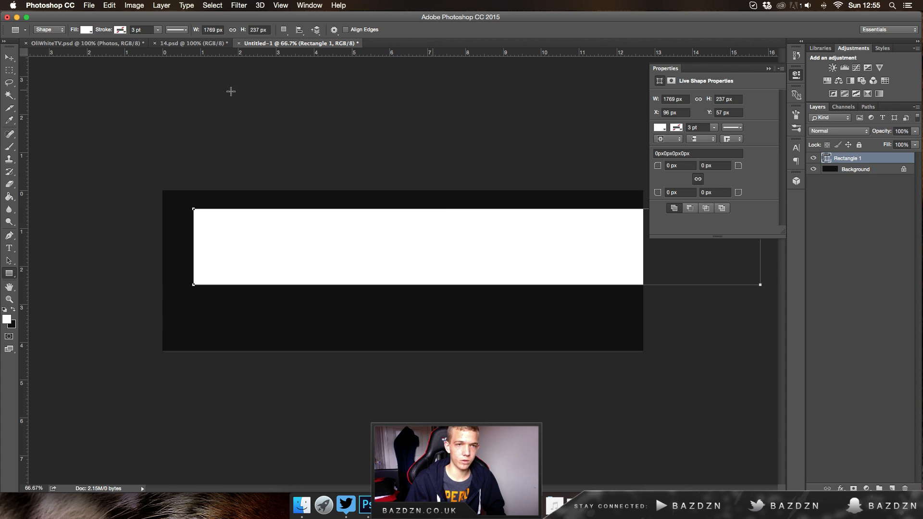
{"action": "left_click", "coordinate": [9, 58]}
{"action": "key", "text": "super+t"}
{"action": "left_click_drag", "start_coordinate": [196, 197], "coordinate": [149, 318]}
{"action": "left_click_drag", "start_coordinate": [305, 302], "coordinate": [59, 266]}
{"action": "left_click_drag", "start_coordinate": [241, 246], "coordinate": [262, 260]}
{"action": "key", "text": "Return"}
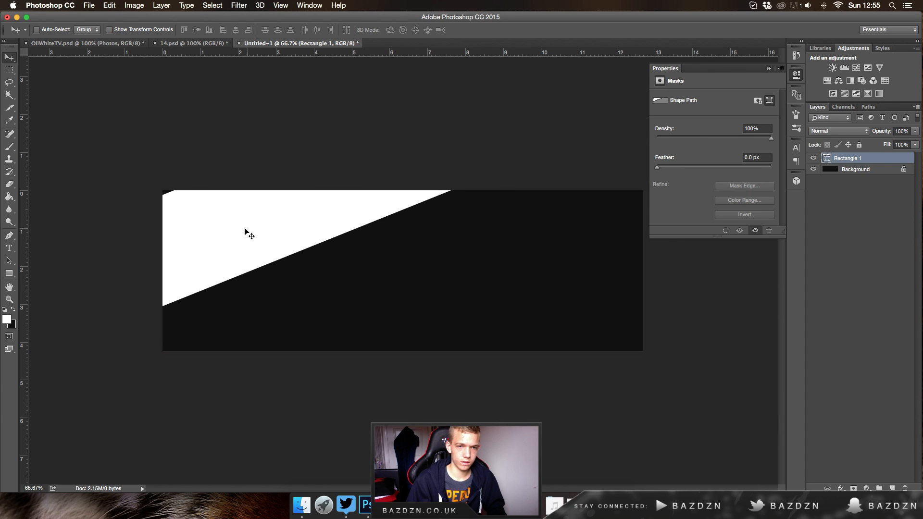
{"action": "left_click_drag", "start_coordinate": [237, 231], "coordinate": [401, 307]}
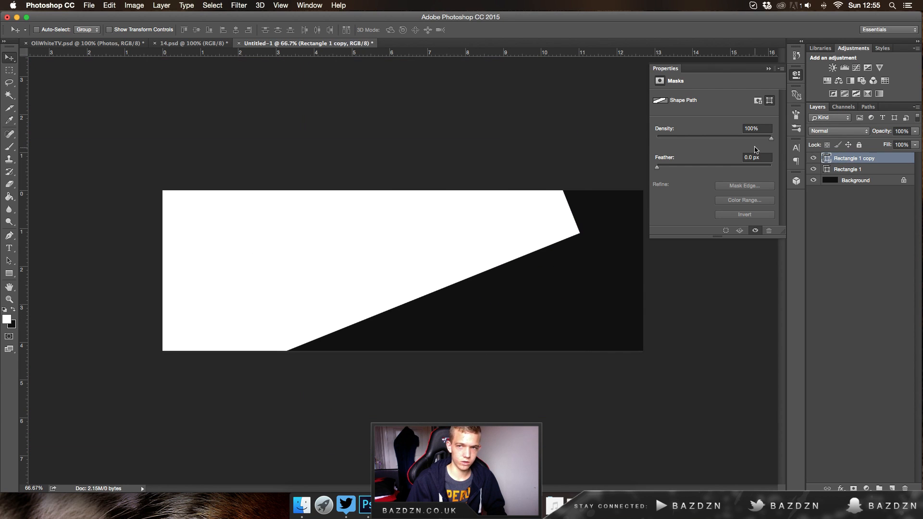
{"action": "left_click", "coordinate": [767, 68]}
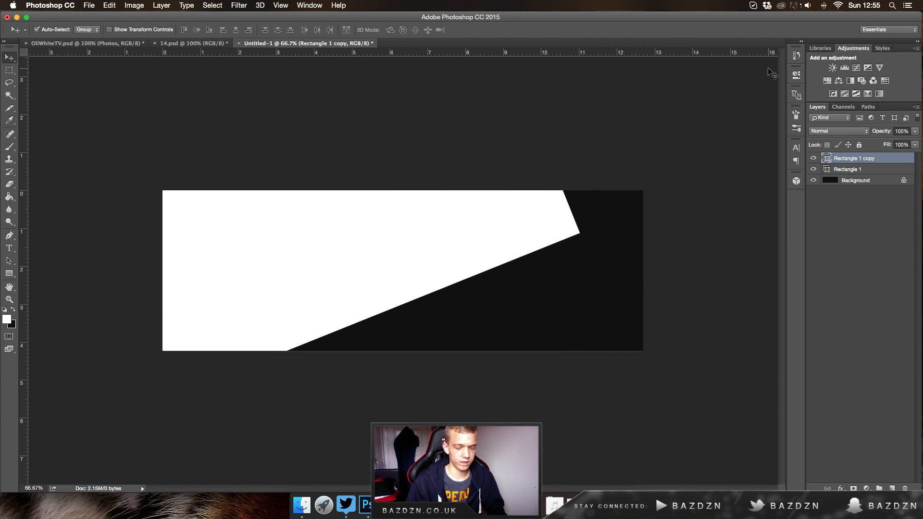
{"action": "key", "text": "super+t"}
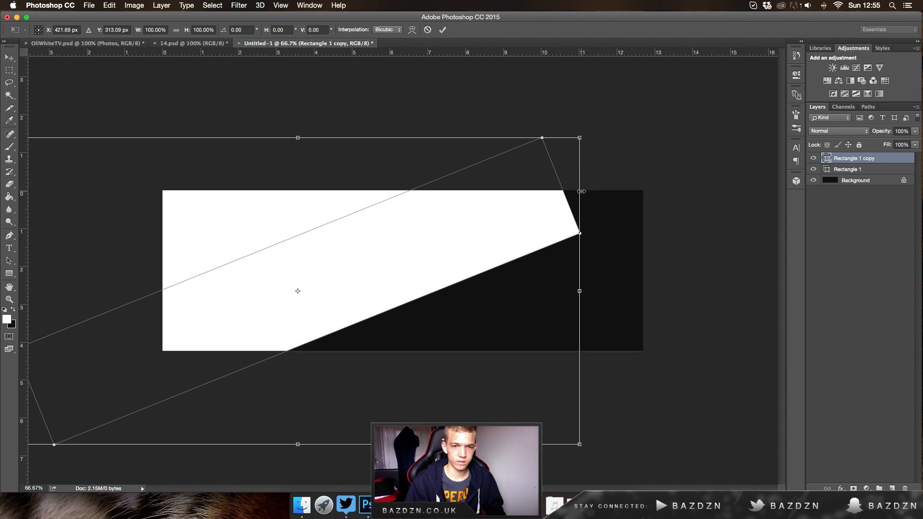
{"action": "left_click", "coordinate": [428, 30]}
{"action": "key", "text": "BackSpace"}
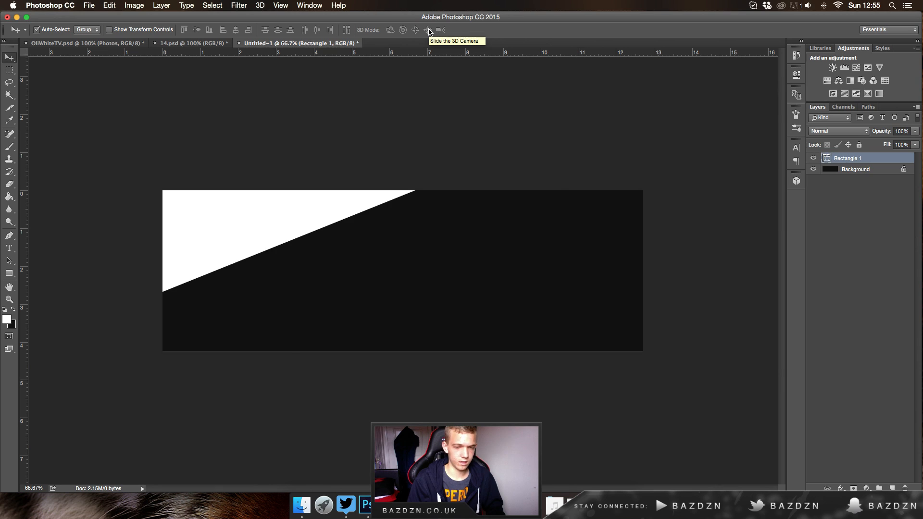
{"action": "key", "text": "super+z"}
{"action": "key", "text": "super+z"}
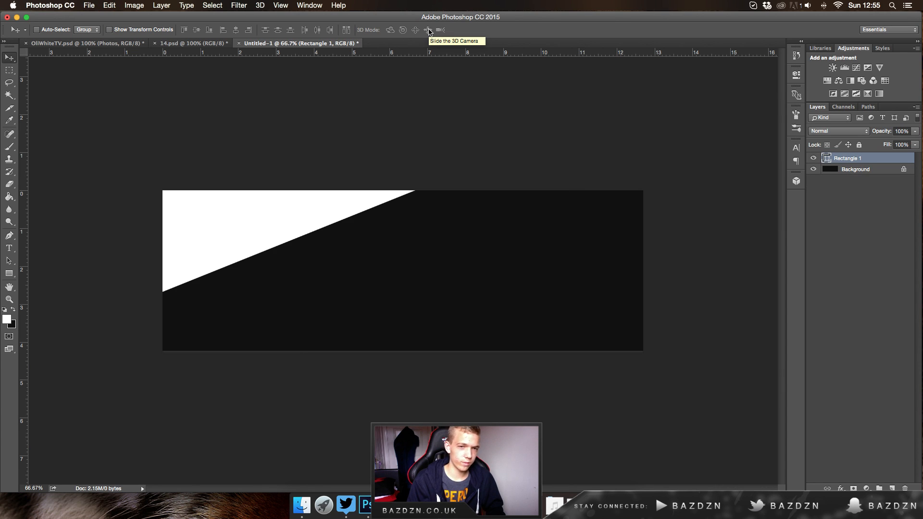
{"action": "key", "text": "BackSpace"}
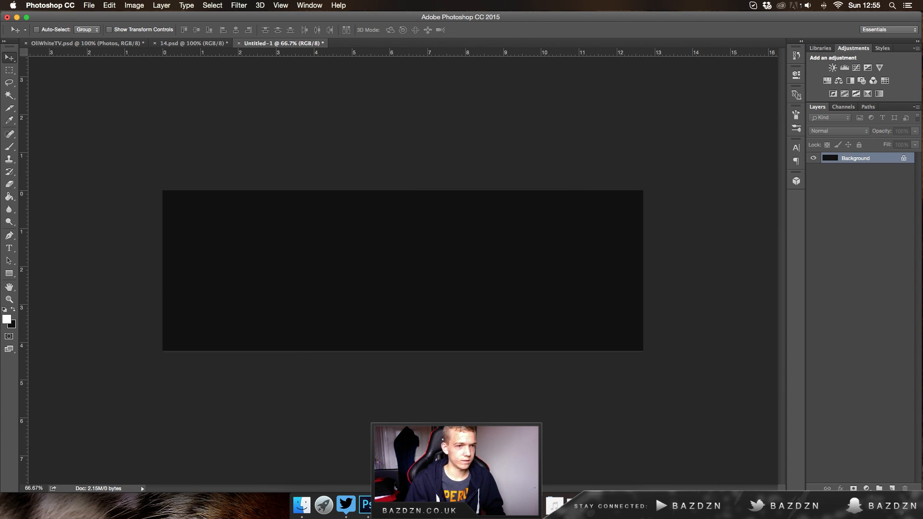
Draw a white rectangle across the banner's upper half and stretch it past both sides to about 2708 by 221 px.
{"action": "left_click", "coordinate": [9, 273]}
{"action": "left_click_drag", "start_coordinate": [214, 277], "coordinate": [623, 207]}
{"action": "key", "text": "t"}
{"action": "key", "text": "super+t"}
{"action": "left_click_drag", "start_coordinate": [623, 241], "coordinate": [844, 241]}
{"action": "key", "text": "Return"}
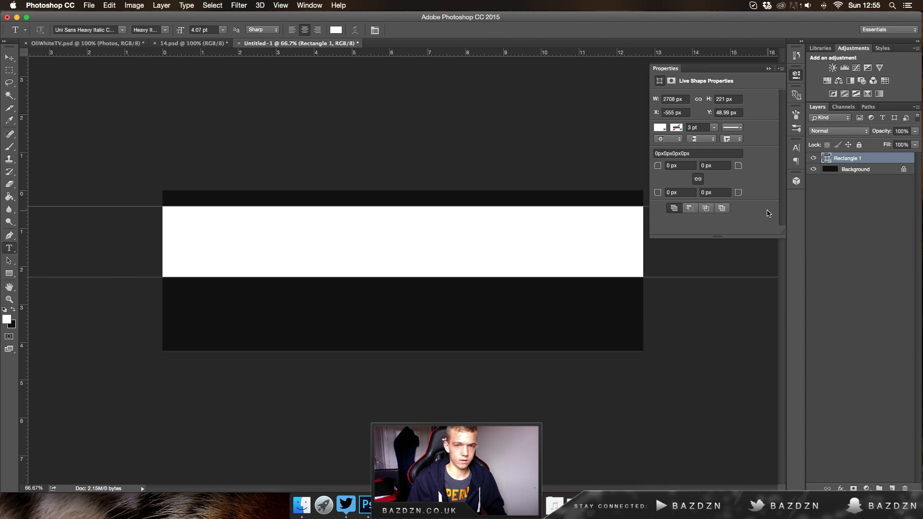
Rotate the long white rectangle by -15 degrees so it runs diagonally up across the banner.
{"action": "left_click", "coordinate": [10, 58]}
{"action": "key", "text": "super+t"}
{"action": "key", "text": "Return"}
{"action": "key", "text": "super+t"}
{"action": "key", "text": "super+minus"}
{"action": "key", "text": "super+minus"}
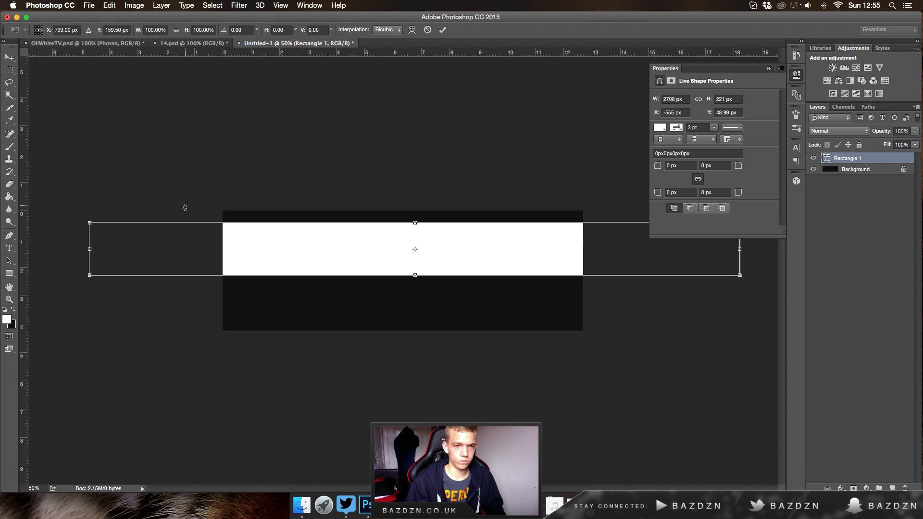
{"action": "left_click_drag", "start_coordinate": [74, 211], "coordinate": [98, 296]}
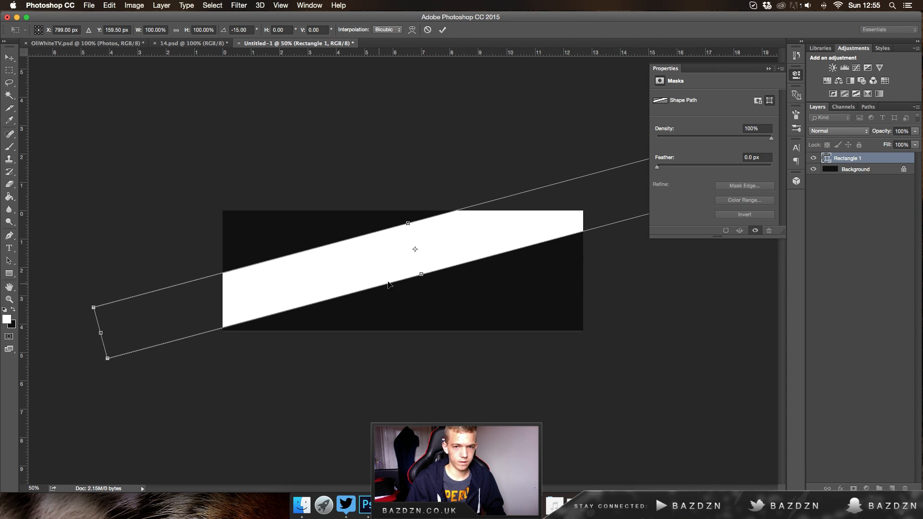
Thicken the rotated strip, move it over the banner's upper-left corner and apply the transform.
{"action": "left_click_drag", "start_coordinate": [421, 275], "coordinate": [363, 268]}
{"action": "key", "text": "super+z"}
{"action": "left_click_drag", "start_coordinate": [210, 246], "coordinate": [310, 290]}
{"action": "key", "text": "super+z"}
{"action": "left_click_drag", "start_coordinate": [220, 245], "coordinate": [231, 256]}
{"action": "key", "text": "super+z"}
{"action": "key", "text": "Return"}
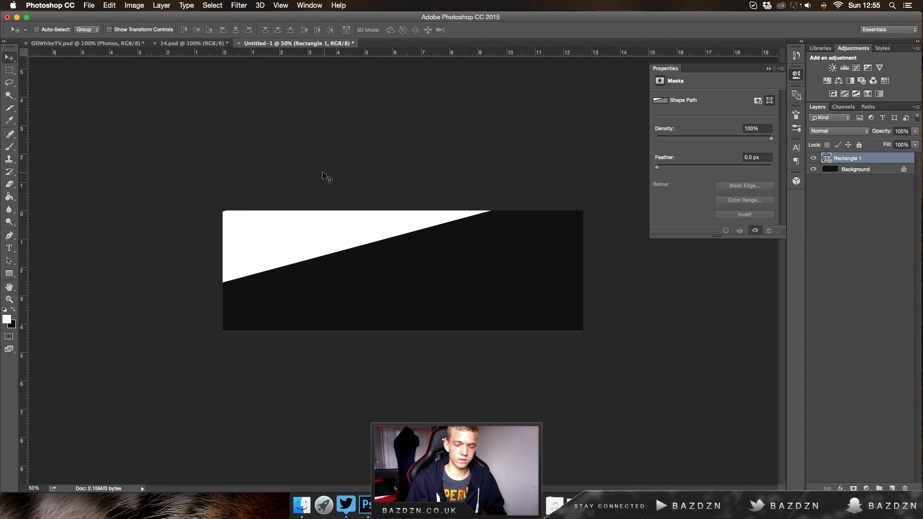
Duplicate the diagonal strip twice, place the copies parallel below it across the banner, and nudge all three strips slightly down and right.
{"action": "left_click_drag", "start_coordinate": [277, 266], "coordinate": [627, 409]}
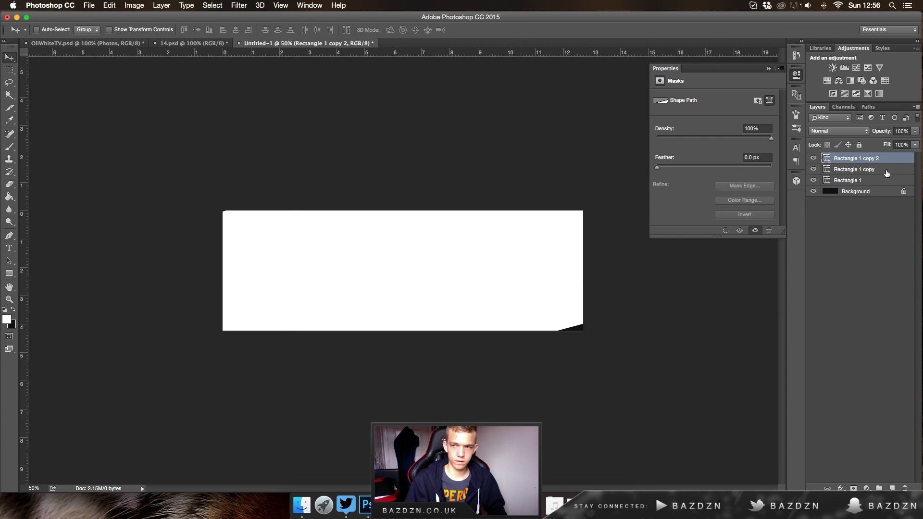
{"action": "left_click", "coordinate": [872, 172], "text": "shift"}
{"action": "left_click", "coordinate": [870, 181], "text": "shift"}
{"action": "left_click_drag", "start_coordinate": [562, 324], "coordinate": [567, 329]}
Scale the three strips together to 105.57% width and 105.54% height so they cover the whole banner.
{"action": "key", "text": "ctrl+t"}
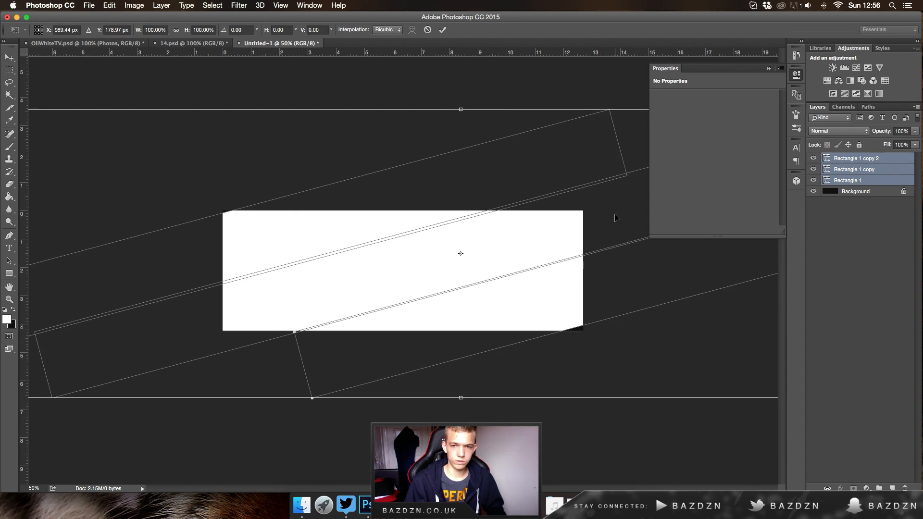
{"action": "key", "text": "ctrl+minus"}
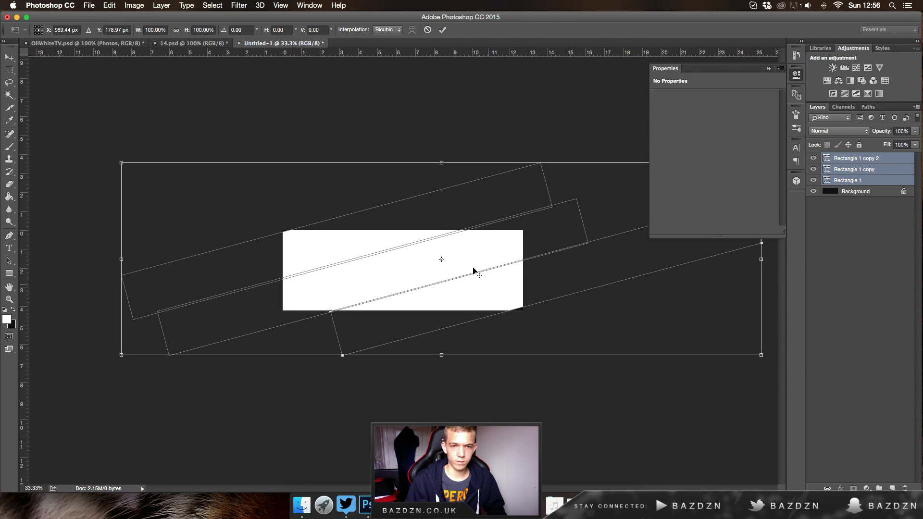
{"action": "left_click_drag", "start_coordinate": [116, 162], "coordinate": [101, 153]}
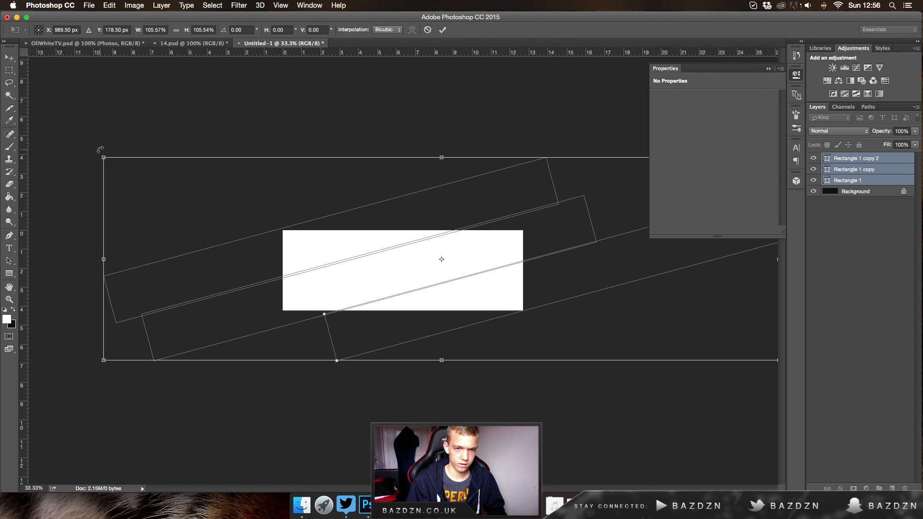
{"action": "key", "text": "Return"}
{"action": "key", "text": "ctrl+plus"}
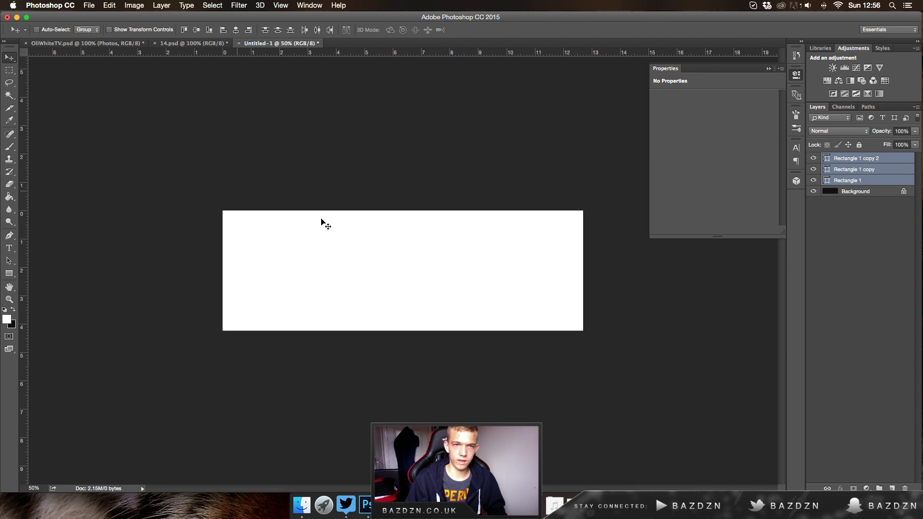
Copy the four banner image layers from 14.psd into the strips document and set them to 100% opacity and Normal blend mode.
{"action": "left_click", "coordinate": [183, 44]}
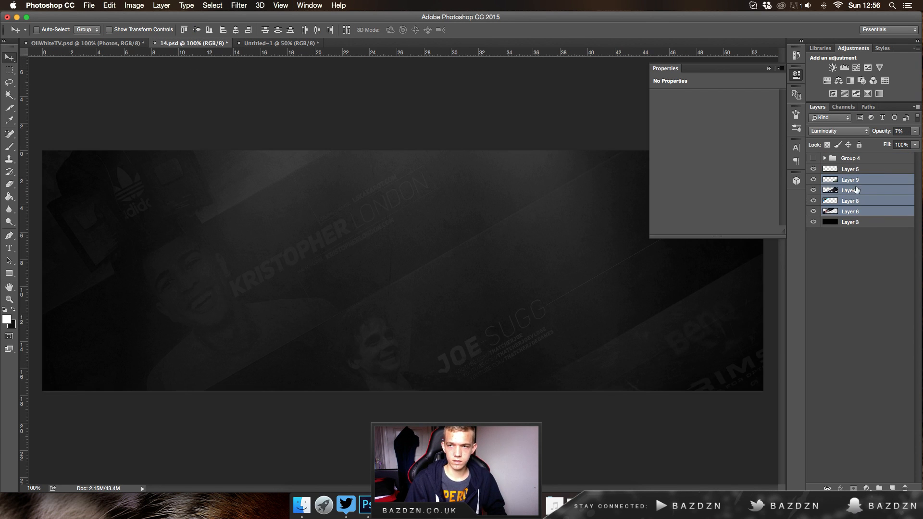
{"action": "left_click_drag", "start_coordinate": [445, 174], "coordinate": [370, 179]}
{"action": "left_click_drag", "start_coordinate": [916, 133], "coordinate": [919, 143]}
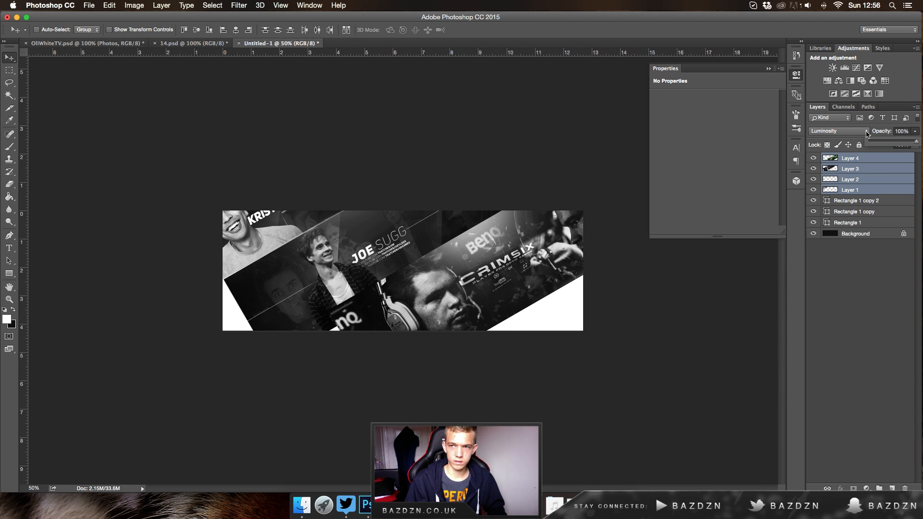
{"action": "left_click", "coordinate": [825, 131]}
{"action": "mouse_move", "coordinate": [831, 8]}
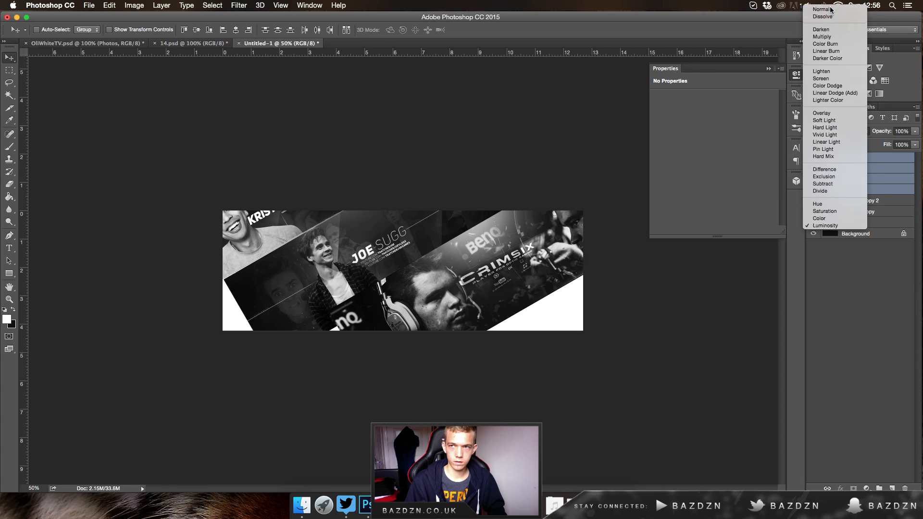
{"action": "left_click", "coordinate": [831, 9]}
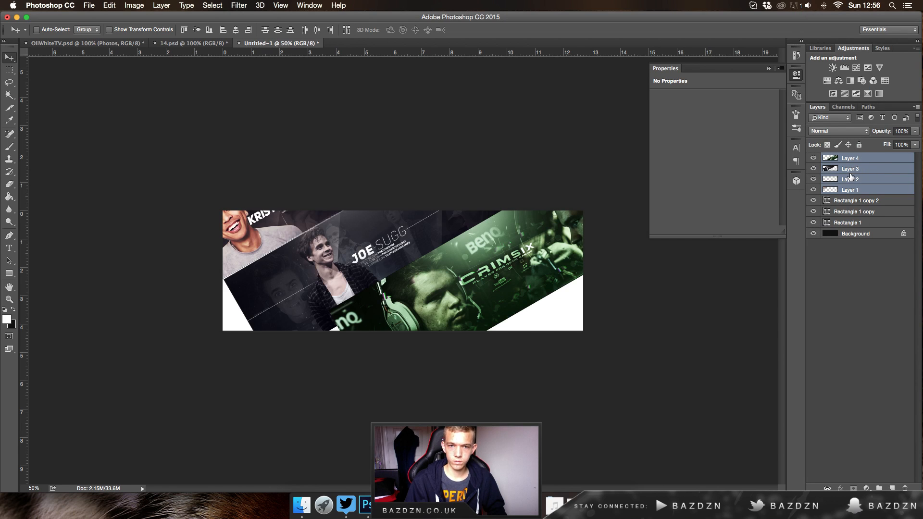
Rotate the four copied banner images together by 30 degrees so they sit level.
{"action": "key", "text": "super+t"}
{"action": "left_click_drag", "start_coordinate": [738, 389], "coordinate": [546, 450]}
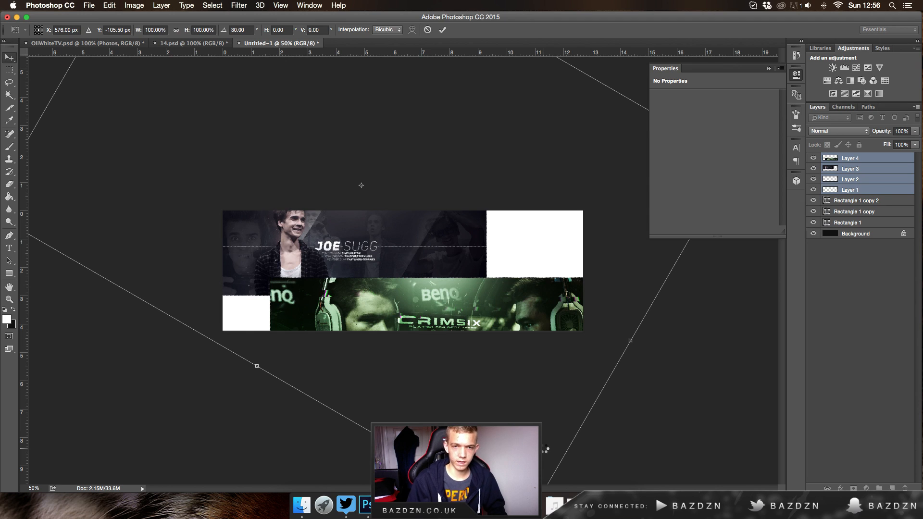
{"action": "key", "text": "Return"}
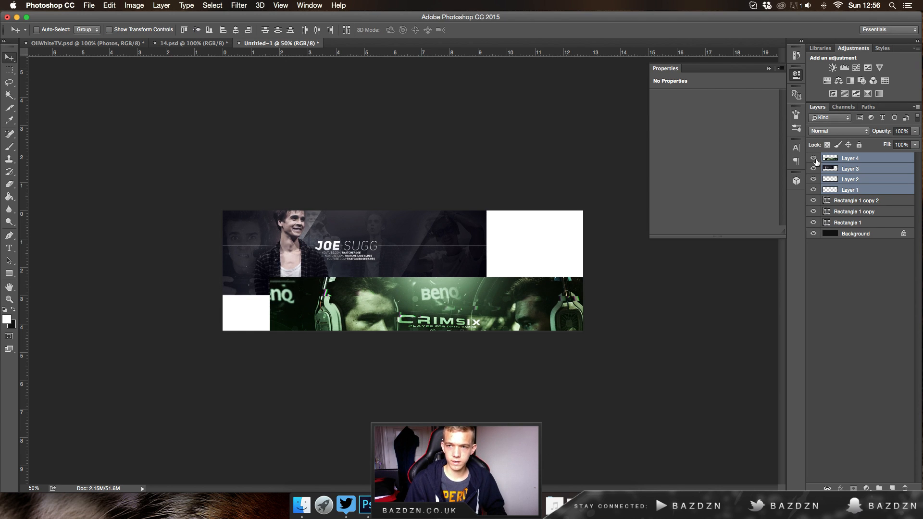
Hide Layers 2, 3 and 4 and move the Layer 1 banner image to the middle of the canvas.
{"action": "left_click", "coordinate": [814, 159]}
{"action": "left_click", "coordinate": [814, 179]}
{"action": "left_click", "coordinate": [854, 190]}
{"action": "left_click_drag", "start_coordinate": [409, 147], "coordinate": [505, 262]}
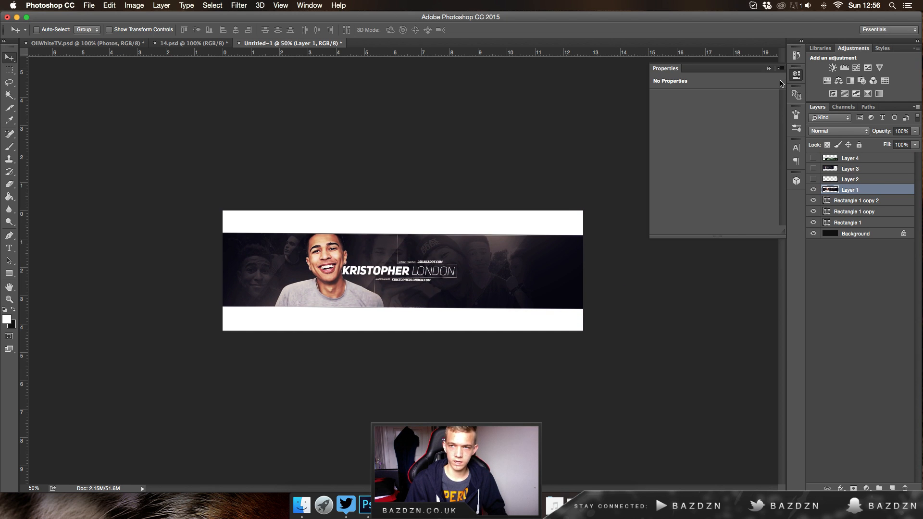
Rotate the Layer 1 banner by -15 degrees and place it over the upper-left diagonal strip.
{"action": "key", "text": "super+t"}
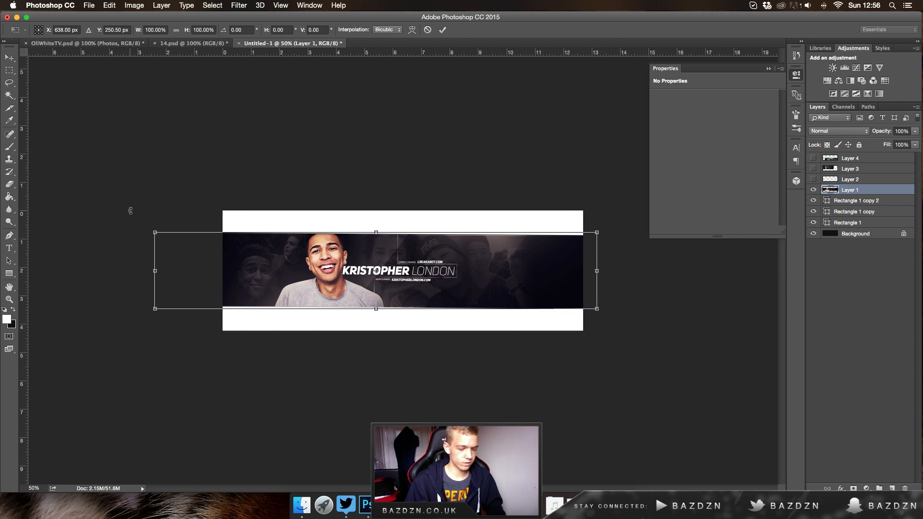
{"action": "left_click_drag", "start_coordinate": [141, 202], "coordinate": [128, 283]}
{"action": "left_click_drag", "start_coordinate": [274, 307], "coordinate": [230, 280]}
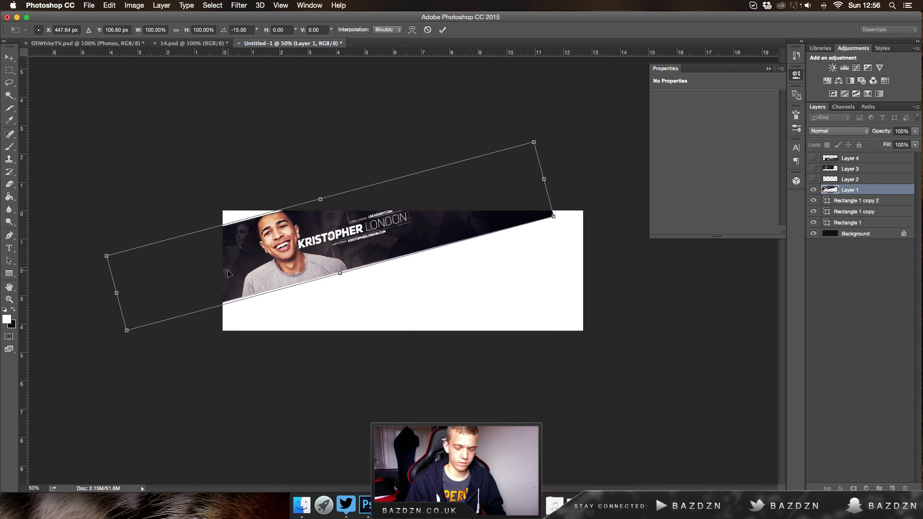
{"action": "key", "text": "Return"}
Move Layer 1 directly above Rectangle 1, clip it to that strip and shift the image left within it.
{"action": "left_click_drag", "start_coordinate": [878, 194], "coordinate": [826, 219]}
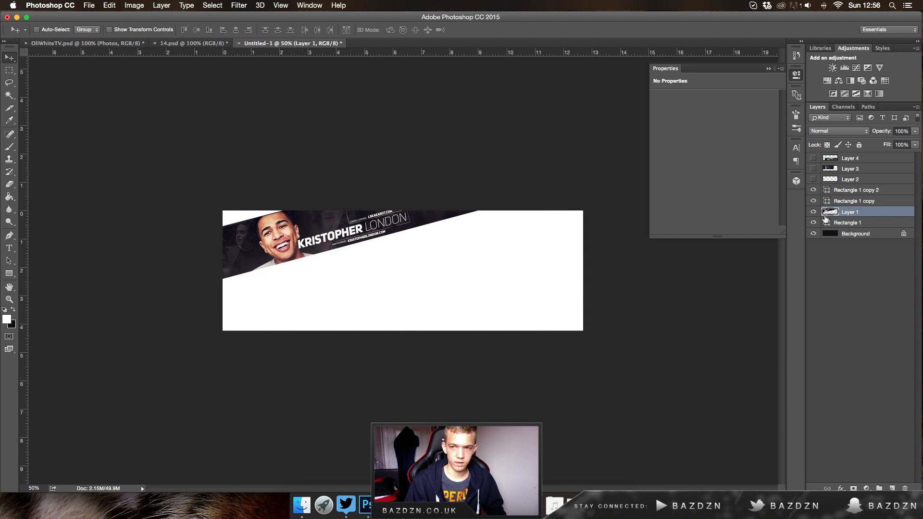
{"action": "right_click", "coordinate": [868, 214]}
{"action": "left_click", "coordinate": [760, 253]}
{"action": "left_click_drag", "start_coordinate": [364, 225], "coordinate": [329, 222]}
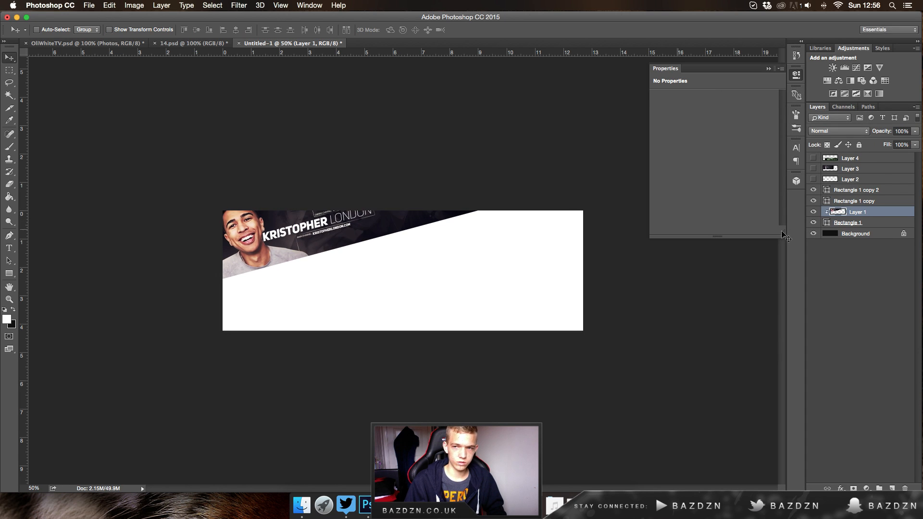
Show Layer 2, bring its banner image onto the canvas and place the layer directly above Rectangle 1 copy.
{"action": "left_click", "coordinate": [848, 173]}
{"action": "left_click", "coordinate": [842, 179]}
{"action": "left_click_drag", "start_coordinate": [552, 146], "coordinate": [594, 345]}
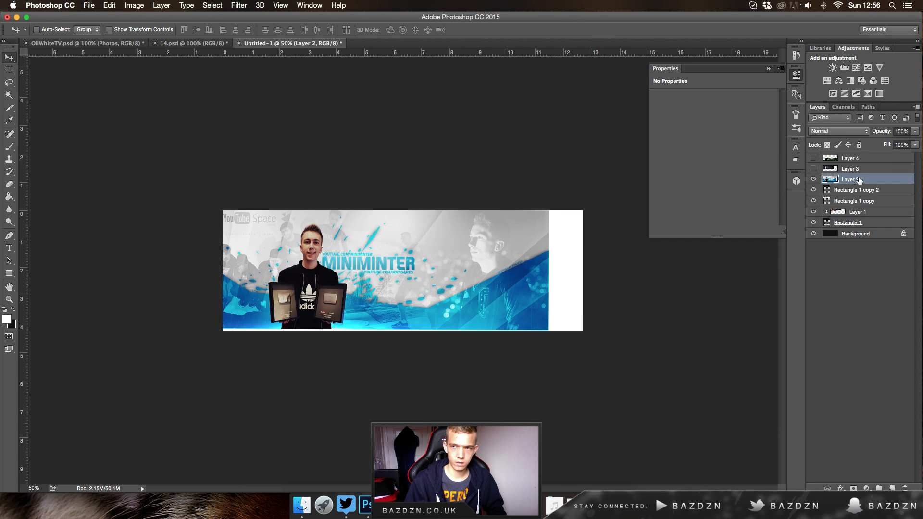
{"action": "left_click_drag", "start_coordinate": [859, 195], "coordinate": [859, 197]}
Rotate the Layer 2 banner by -15 degrees and enlarge it to about 113% so it covers the middle strip.
{"action": "key", "text": "super+t"}
{"action": "left_click_drag", "start_coordinate": [644, 269], "coordinate": [626, 191]}
{"action": "mouse_move", "coordinate": [438, 253]}
{"action": "left_mouse_down"}
{"action": "mouse_move", "coordinate": [472, 254]}
{"action": "mouse_move", "coordinate": [455, 254]}
{"action": "left_mouse_up"}
{"action": "left_click_drag", "start_coordinate": [577, 281], "coordinate": [602, 284]}
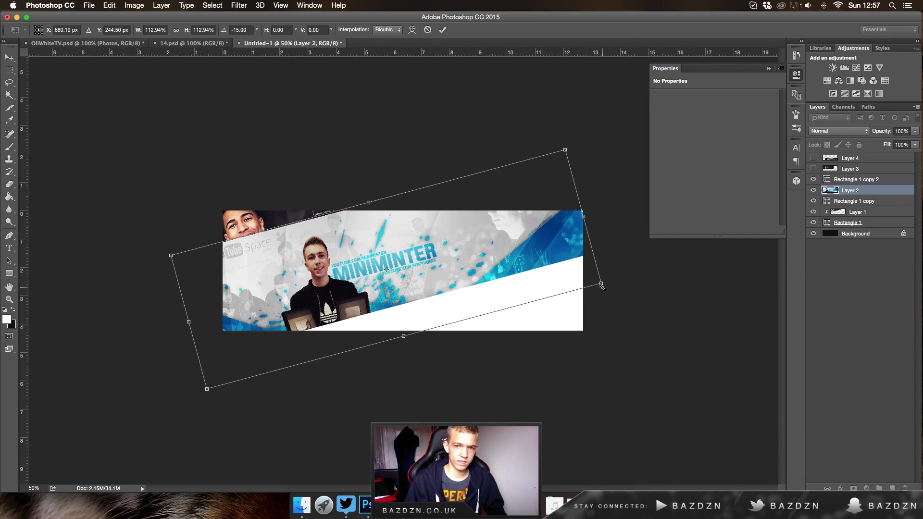
{"action": "left_click_drag", "start_coordinate": [601, 285], "coordinate": [607, 284]}
{"action": "key", "text": "Return"}
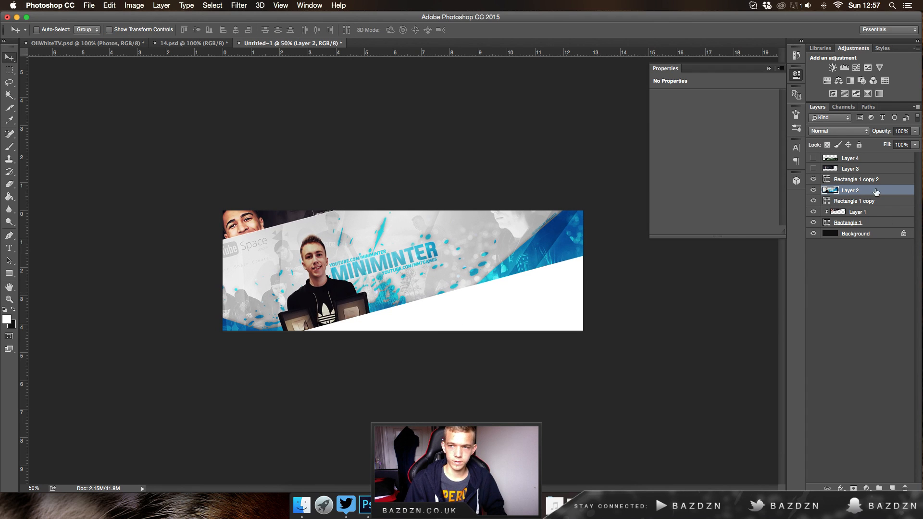
Clip Layer 2 to Rectangle 1 copy and shift the image slightly down and right within the strip.
{"action": "right_click", "coordinate": [861, 195]}
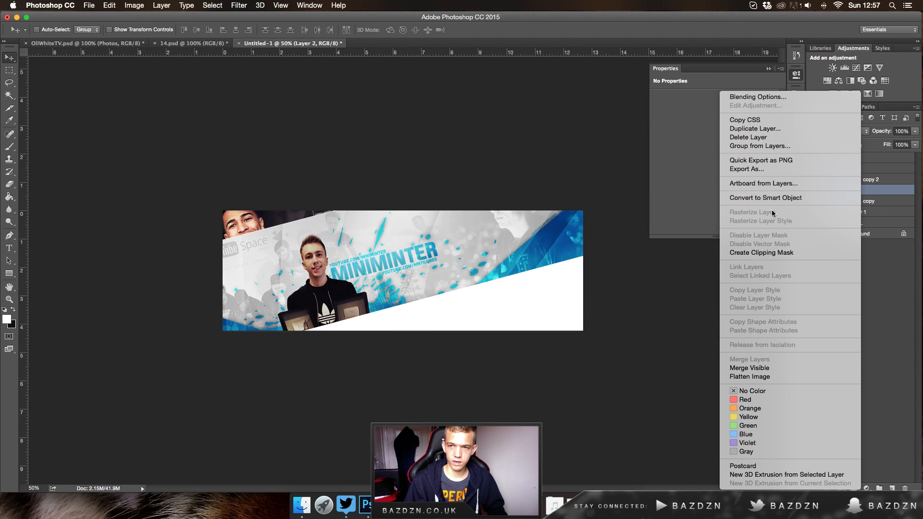
{"action": "left_click", "coordinate": [761, 254]}
{"action": "left_click_drag", "start_coordinate": [486, 269], "coordinate": [498, 280]}
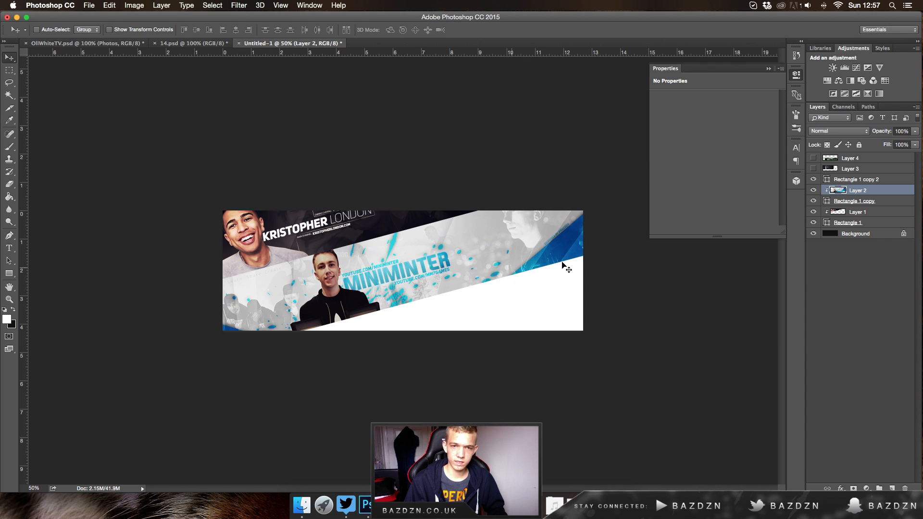
Show Layer 3, move its banner image toward the lower-right strip and rotate it by -15 degrees.
{"action": "left_click", "coordinate": [850, 170]}
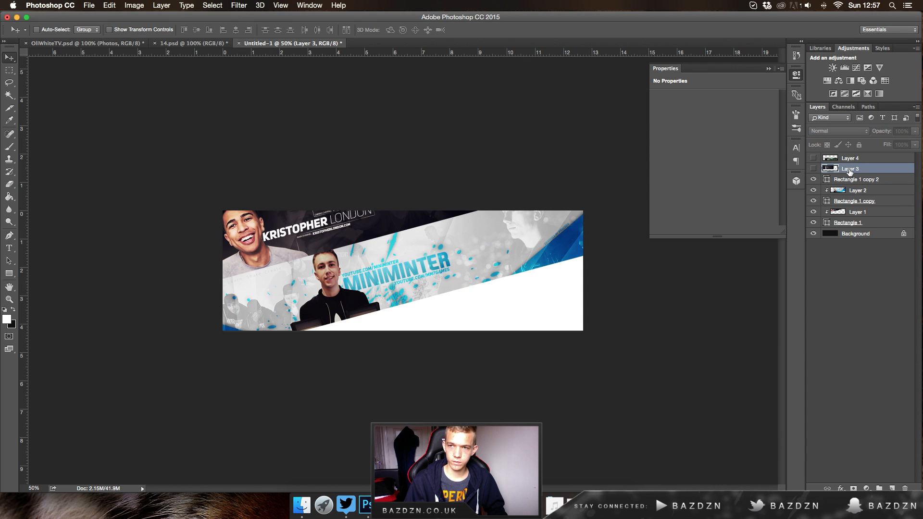
{"action": "left_click", "coordinate": [813, 169]}
{"action": "left_click_drag", "start_coordinate": [573, 199], "coordinate": [664, 251]}
{"action": "key", "text": "super+t"}
{"action": "left_click_drag", "start_coordinate": [305, 237], "coordinate": [267, 289]}
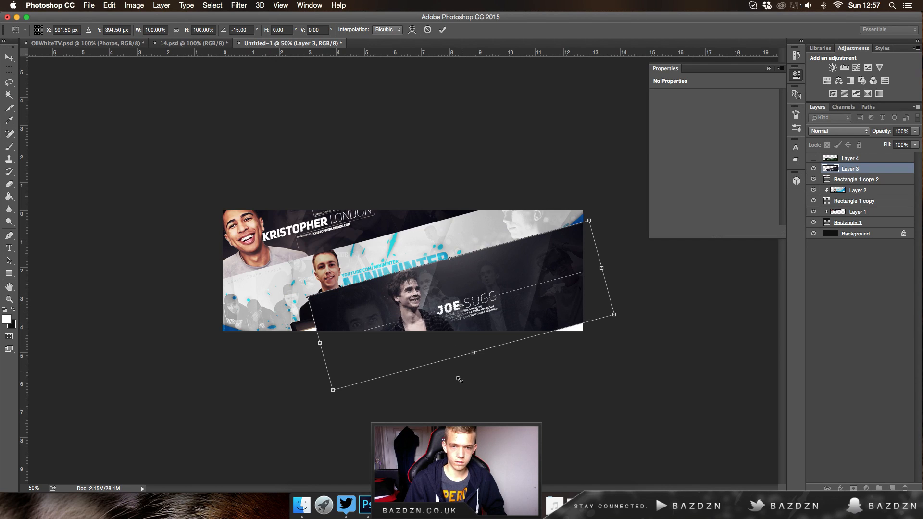
Enlarge the Layer 3 banner to cover the lower-right strip and clip it to Rectangle 1 copy 2.
{"action": "left_click_drag", "start_coordinate": [331, 388], "coordinate": [296, 412]}
{"action": "left_click_drag", "start_coordinate": [365, 361], "coordinate": [374, 370]}
{"action": "key", "text": "Return"}
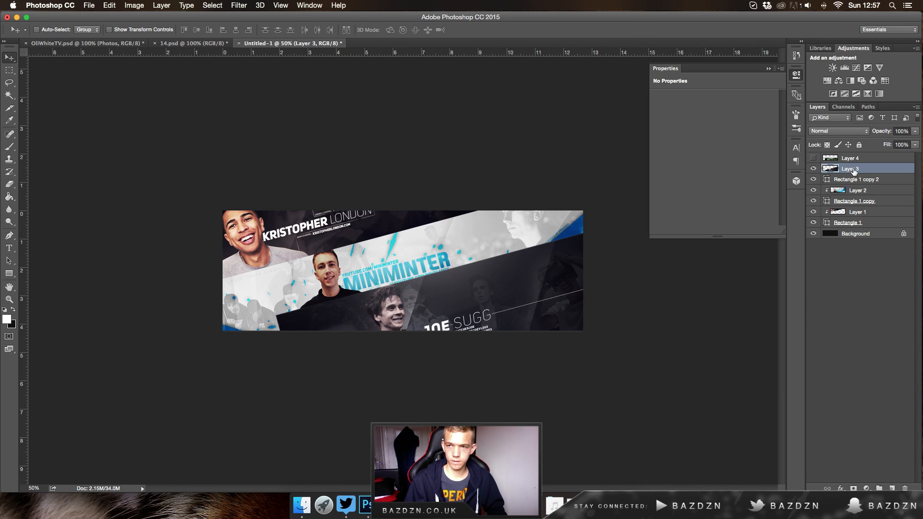
{"action": "left_click", "coordinate": [858, 173], "text": "alt"}
Delete the unneeded green banner image, Layer 4.
{"action": "left_click", "coordinate": [814, 159]}
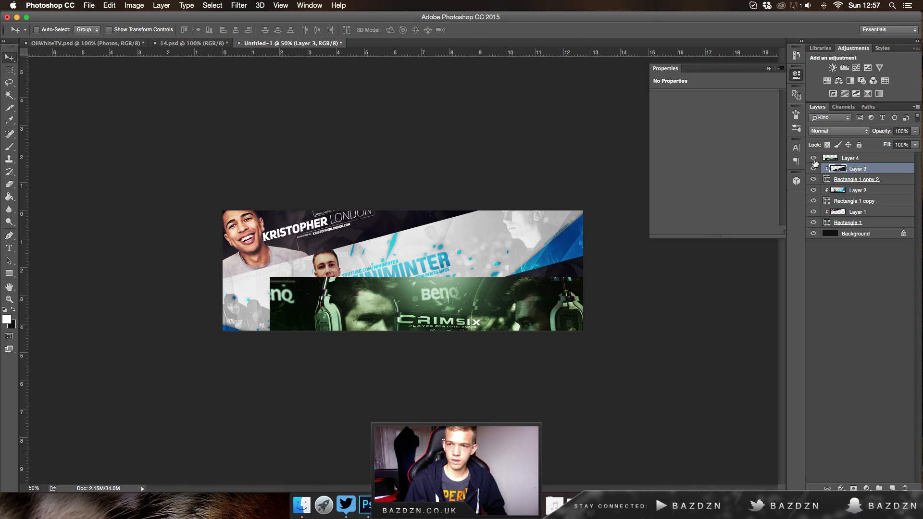
{"action": "left_click", "coordinate": [814, 158]}
{"action": "left_click", "coordinate": [843, 159]}
{"action": "key", "text": "Delete"}
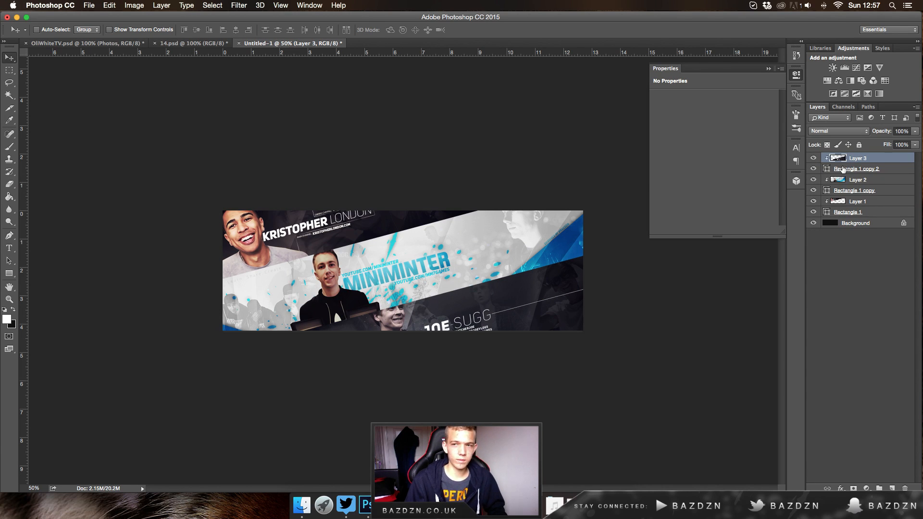
Lower the opacity of all three rectangle strips to 16% to fade the clipped banners into the dark background.
{"action": "left_click", "coordinate": [844, 169]}
{"action": "left_click", "coordinate": [845, 191], "text": "super"}
{"action": "left_click", "coordinate": [848, 212], "text": "super"}
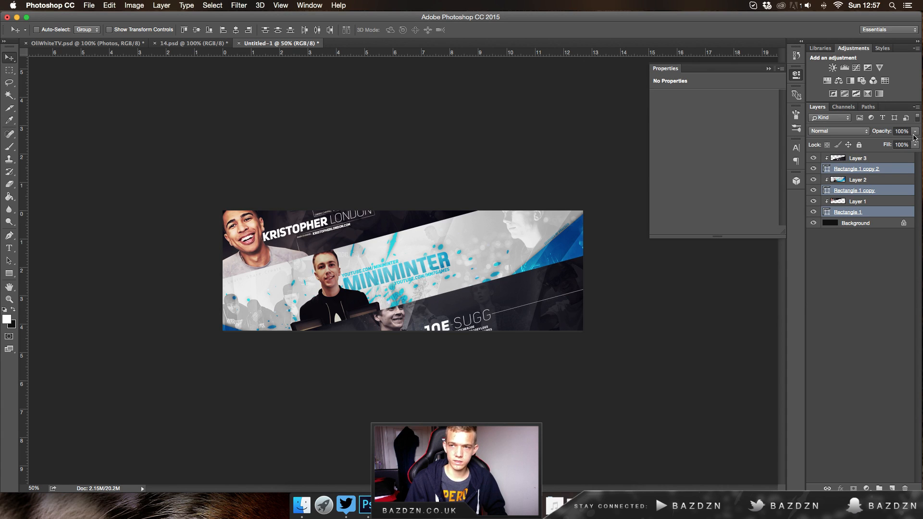
{"action": "left_click", "coordinate": [914, 131]}
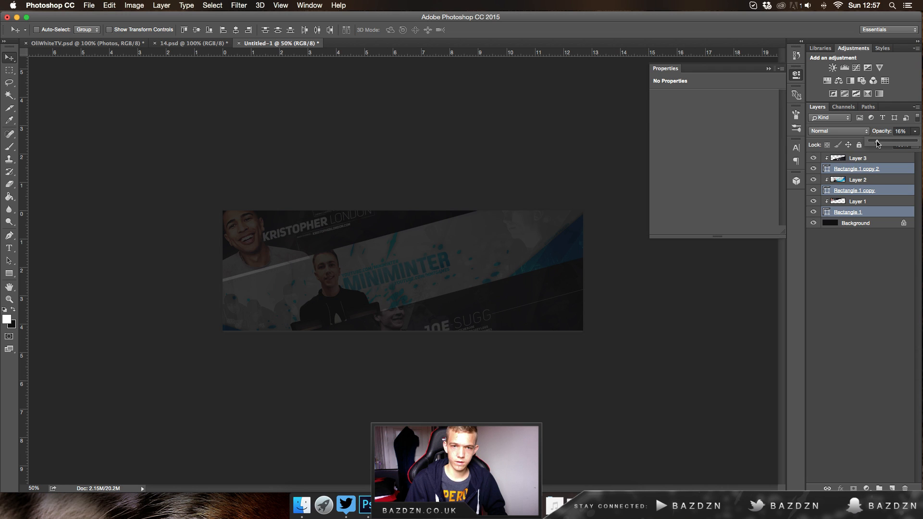
{"action": "left_click", "coordinate": [611, 219]}
{"action": "key", "text": "super+equal"}
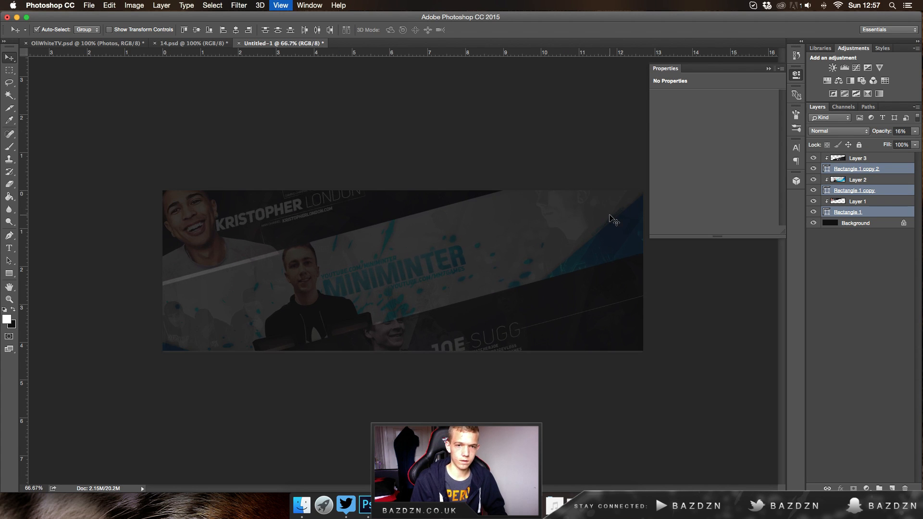
{"action": "key", "text": "super+equal"}
{"action": "key", "text": "super+minus"}
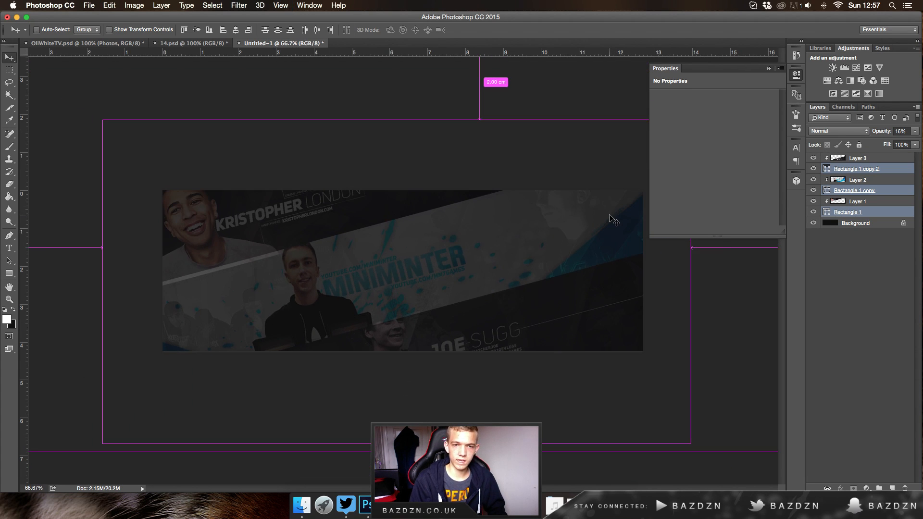
Add a new layer on top and paint a soft white glow at the banner's upper edge with a 1300 px brush.
{"action": "left_click", "coordinate": [898, 160]}
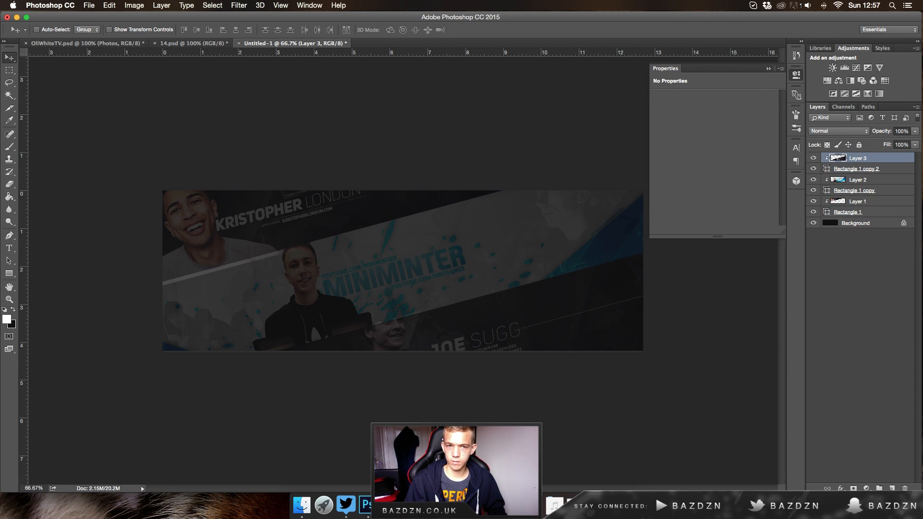
{"action": "left_click", "coordinate": [892, 488]}
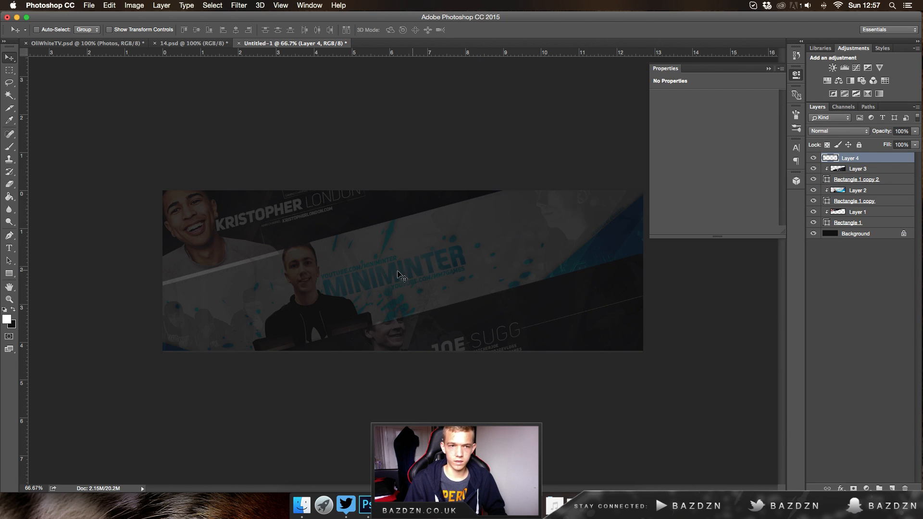
{"action": "key", "text": "b"}
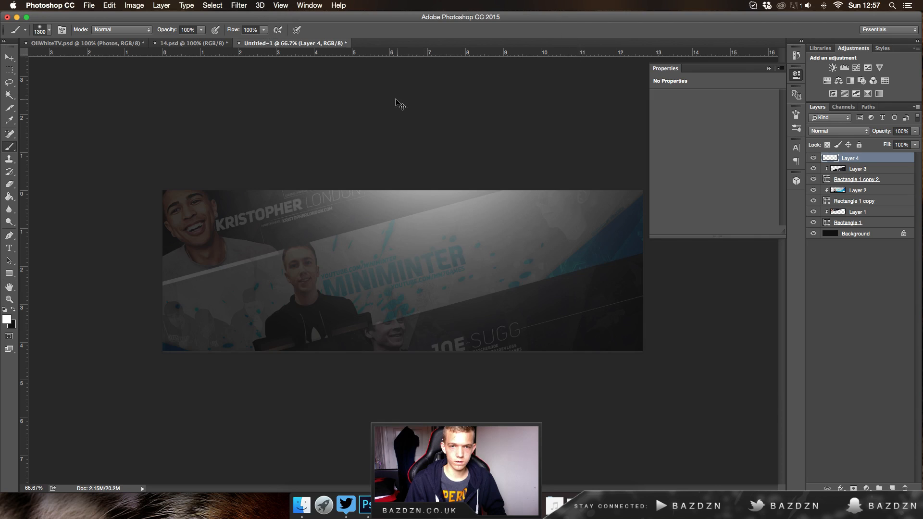
{"action": "left_click", "coordinate": [394, 111]}
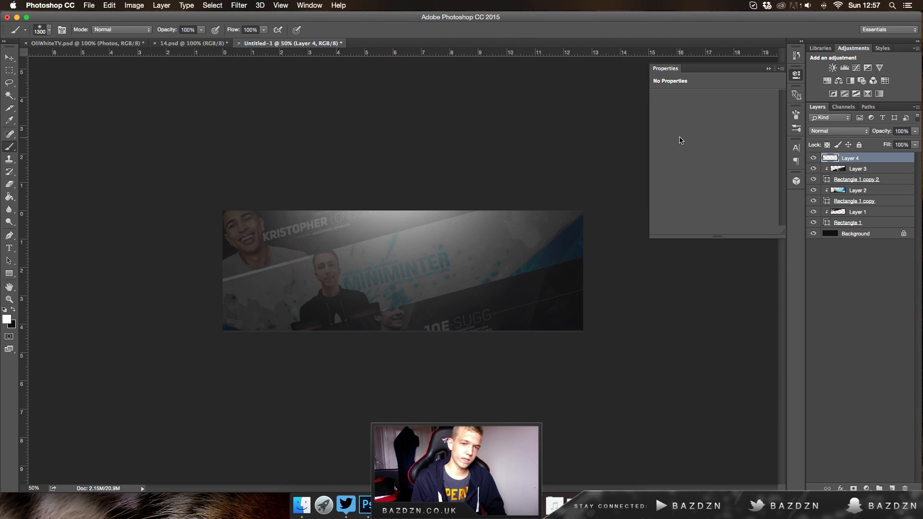